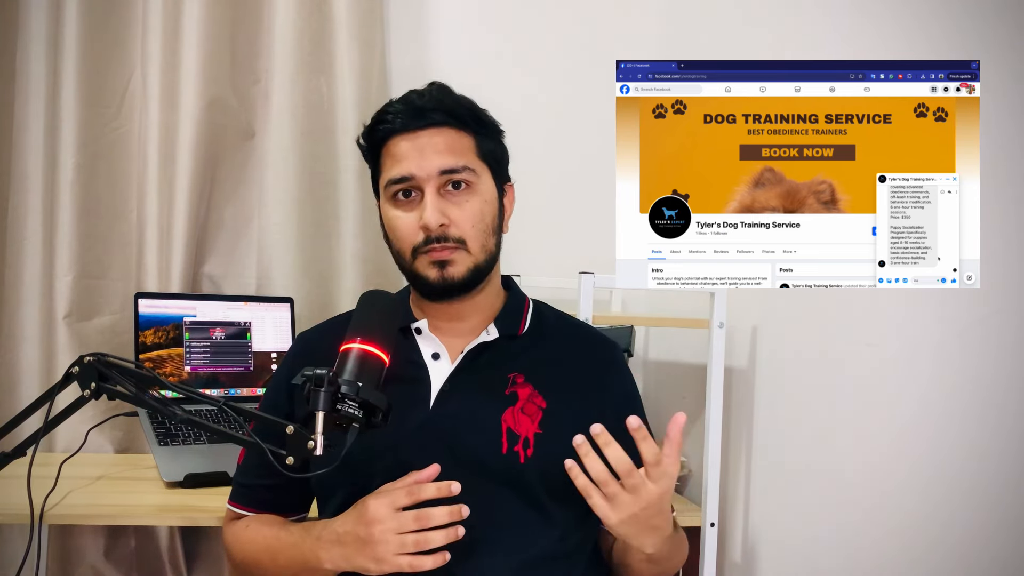
Send 'price' as a test message in the Messenger chat.
text(price)
key(Return)
scroll(973, 221, down, 5)
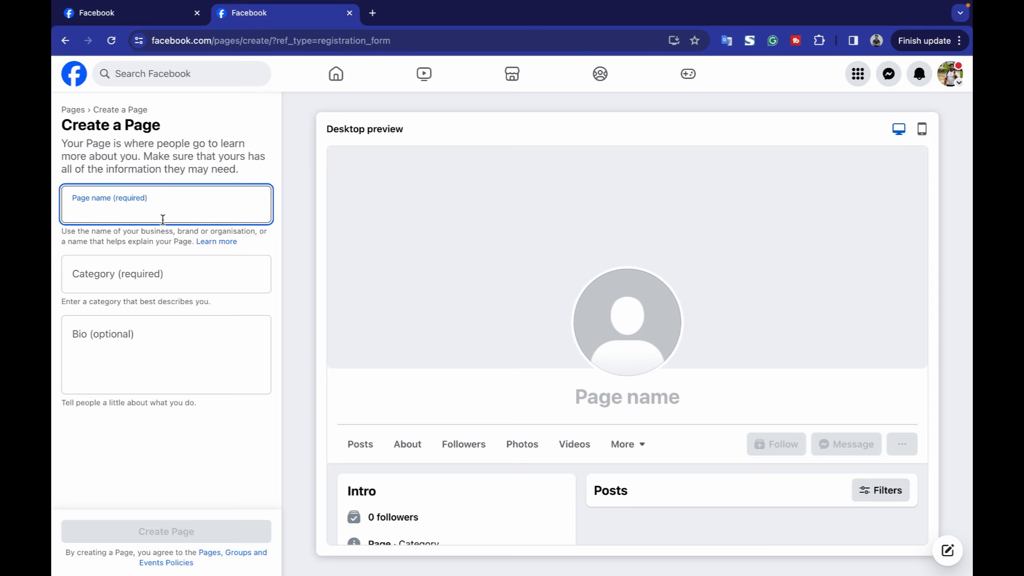
Enter Tyler's Dog Training Service as the new page's name.
scroll(565, 314, down, 1)
scroll(564, 314, up, 1)
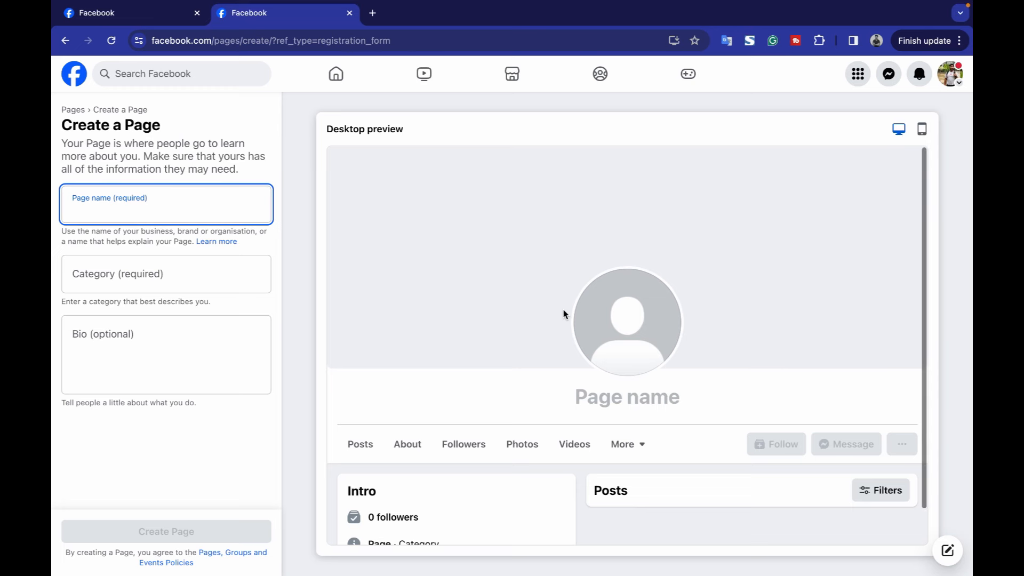
click(202, 207)
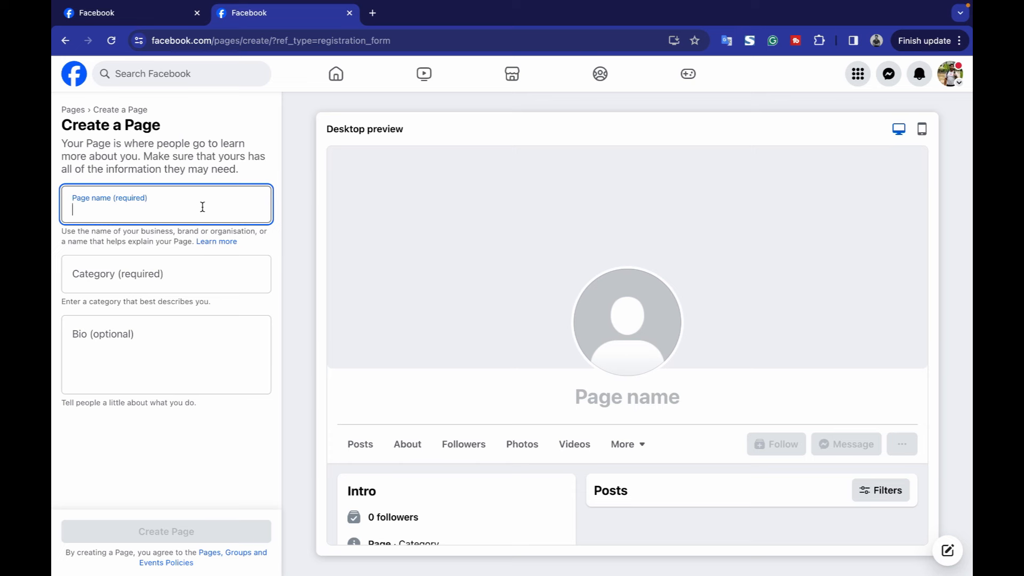
text(Tyler)
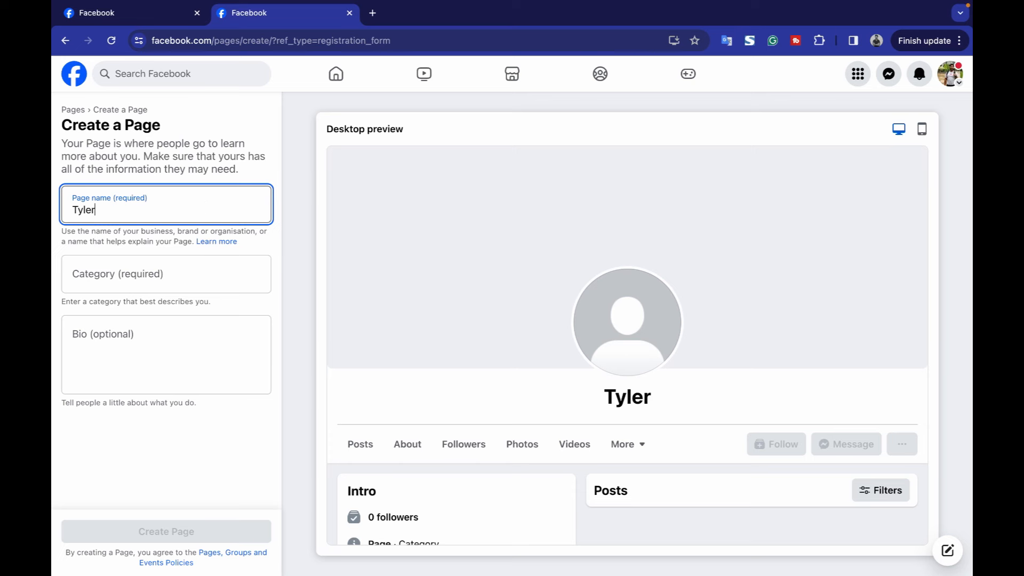
text('s Dog T)
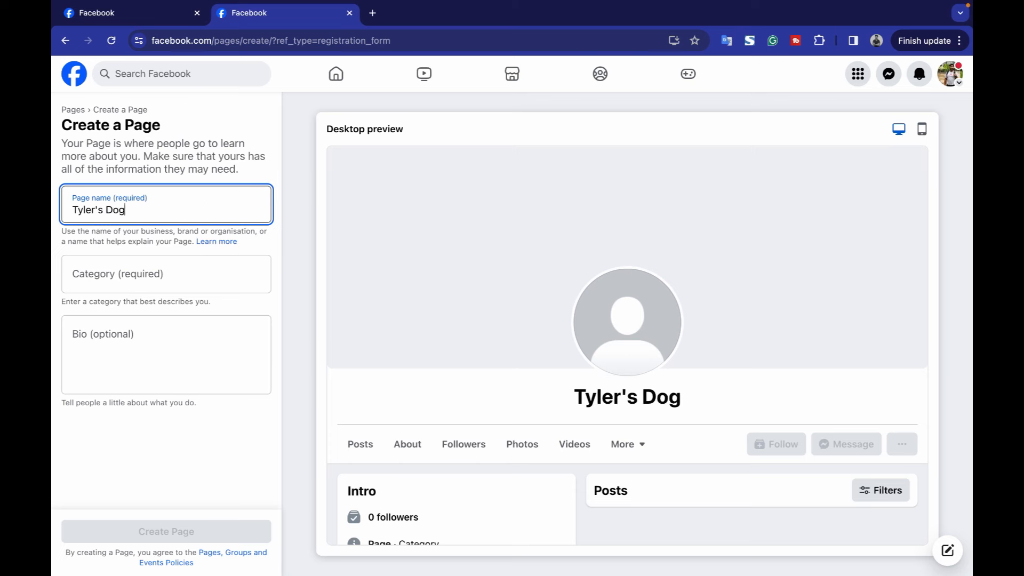
text(raining Service)
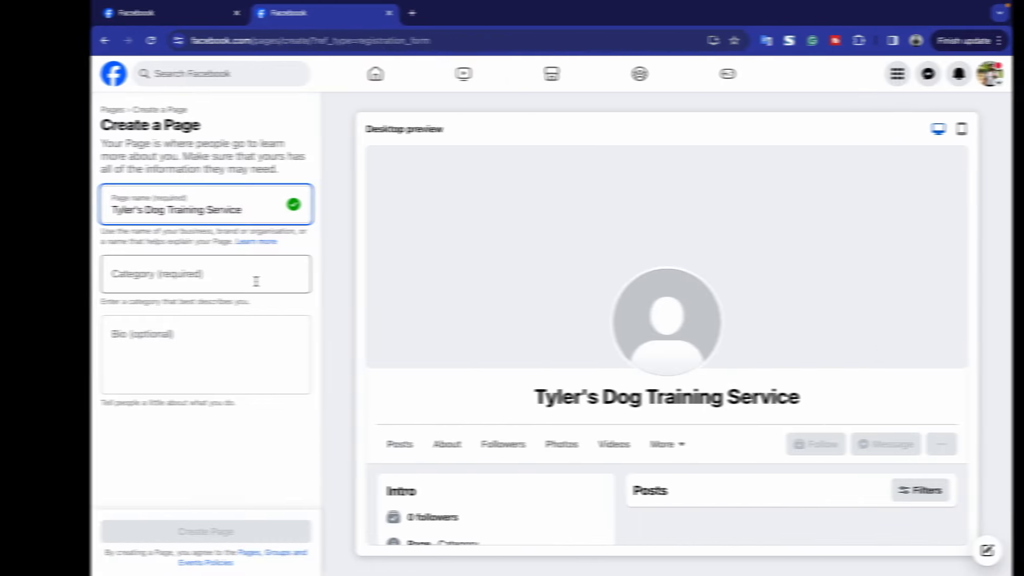
Search 'dog t' and pick Dog trainer as the page category.
click(216, 281)
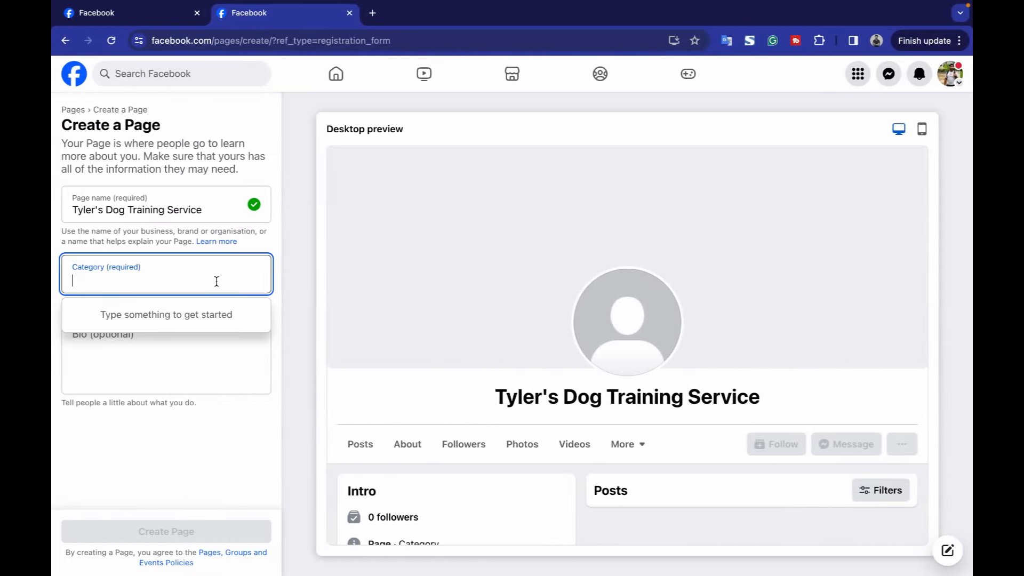
text(dog tr)
click(164, 327)
click(167, 342)
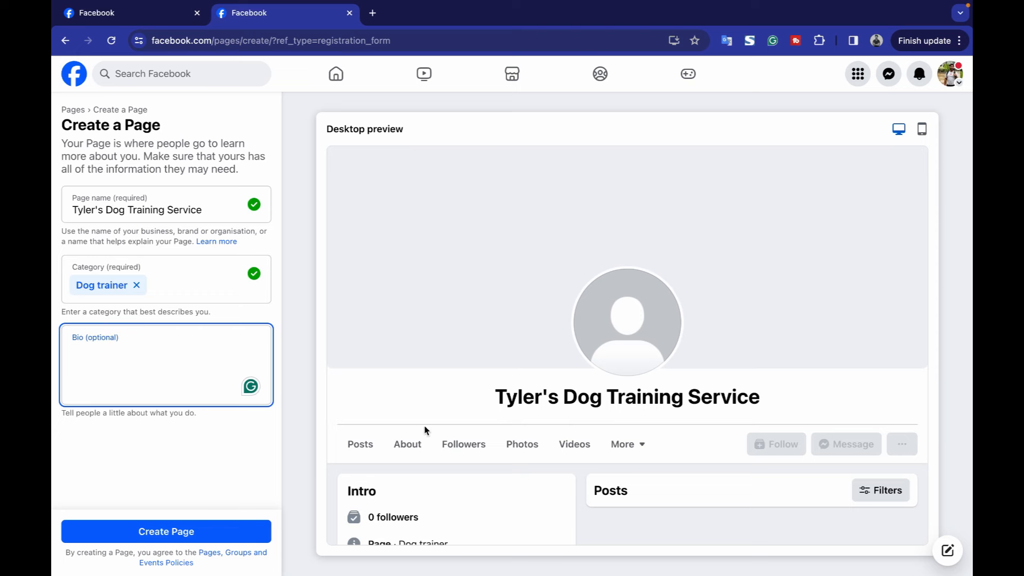
scroll(466, 395, down, 1)
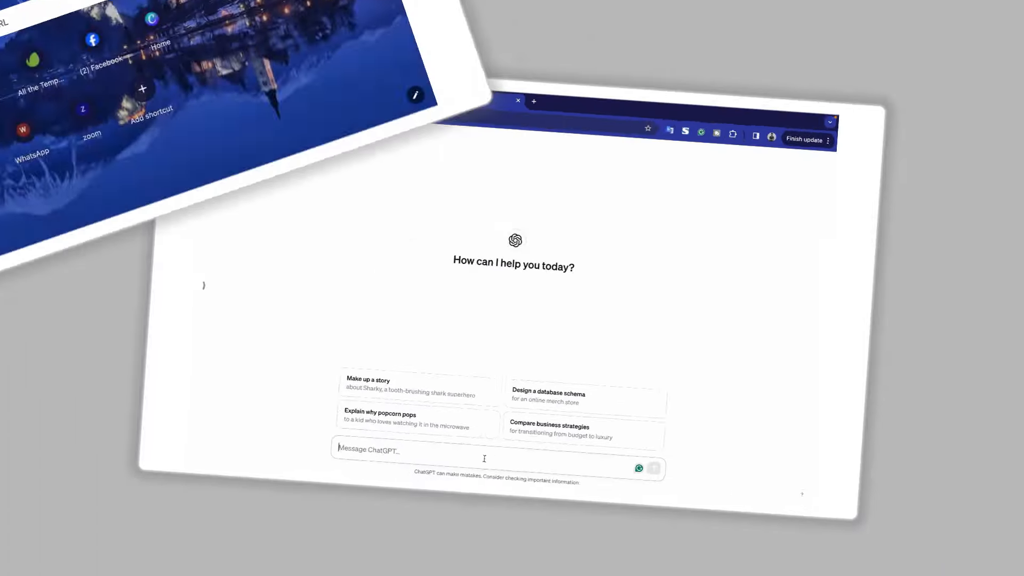
Ask ChatGPT to write a short bio for the dog training Facebook page.
text(write me a short bio)
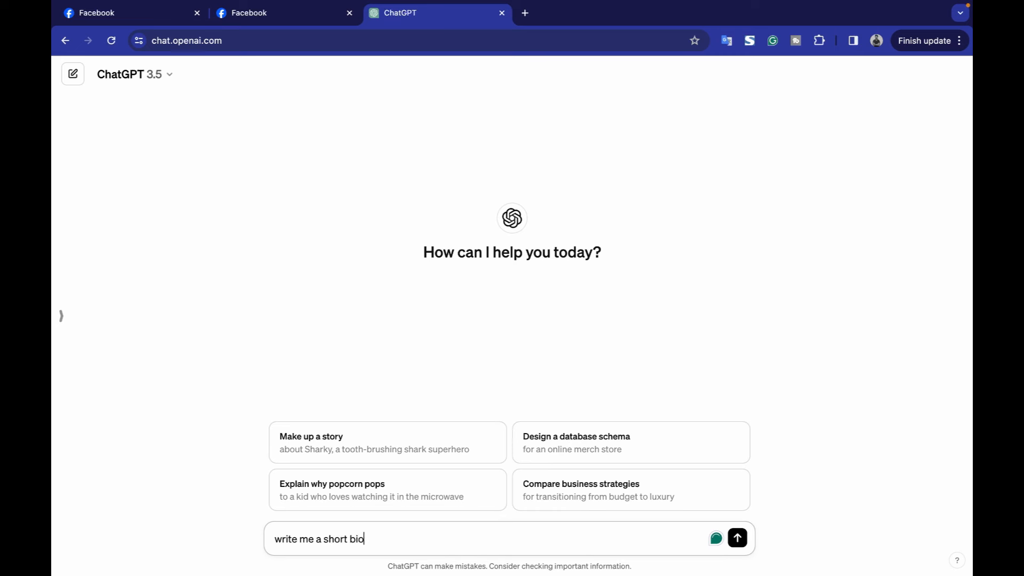
text( for my Dog training service p)
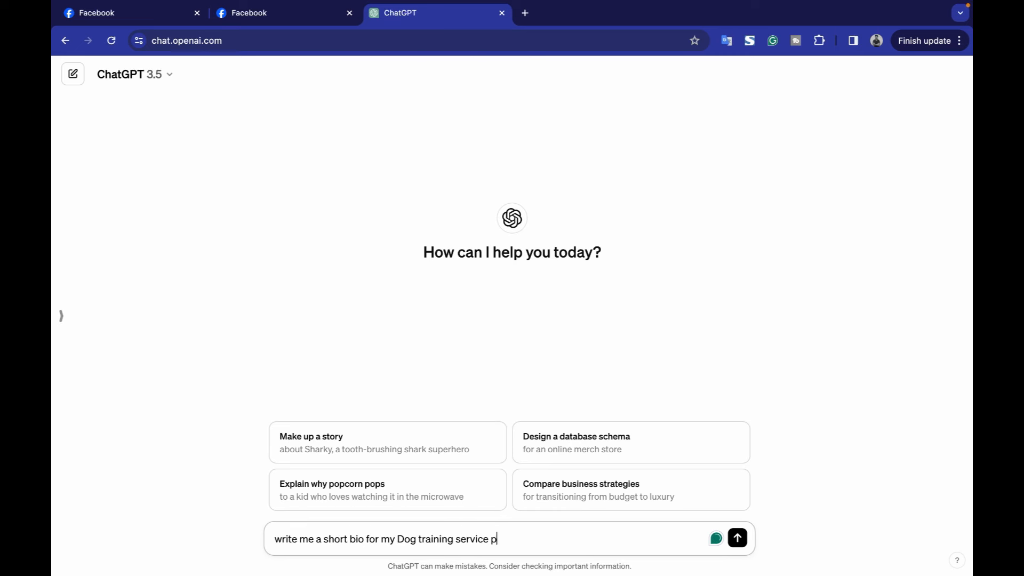
text(age on facebokkk)
key(Return)
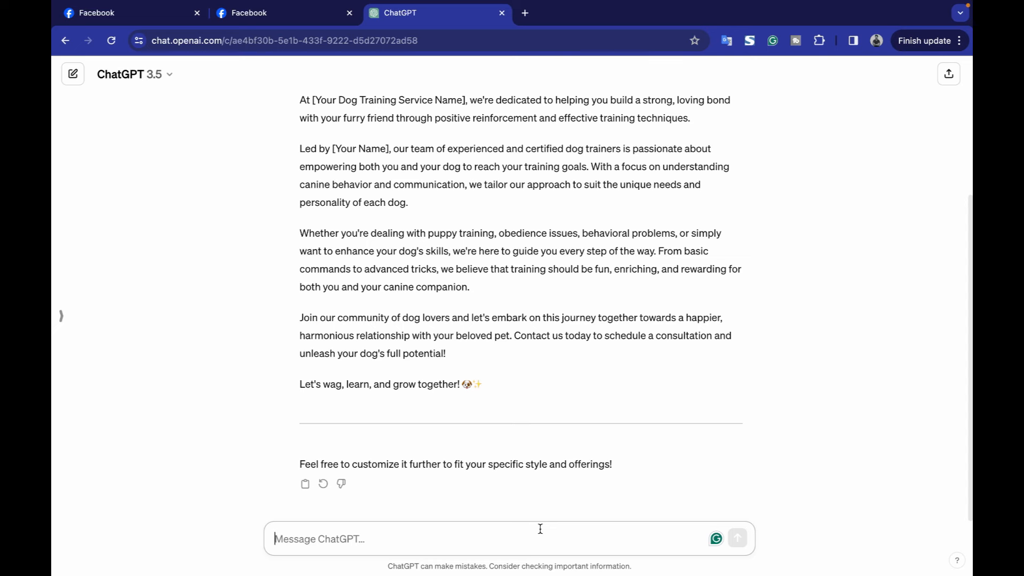
click(316, 21)
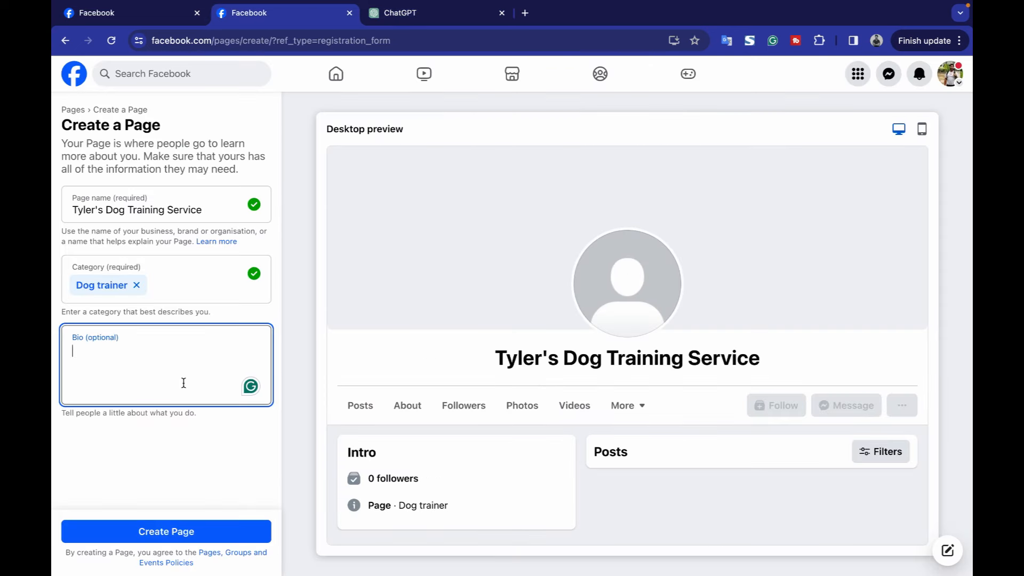
click(431, 17)
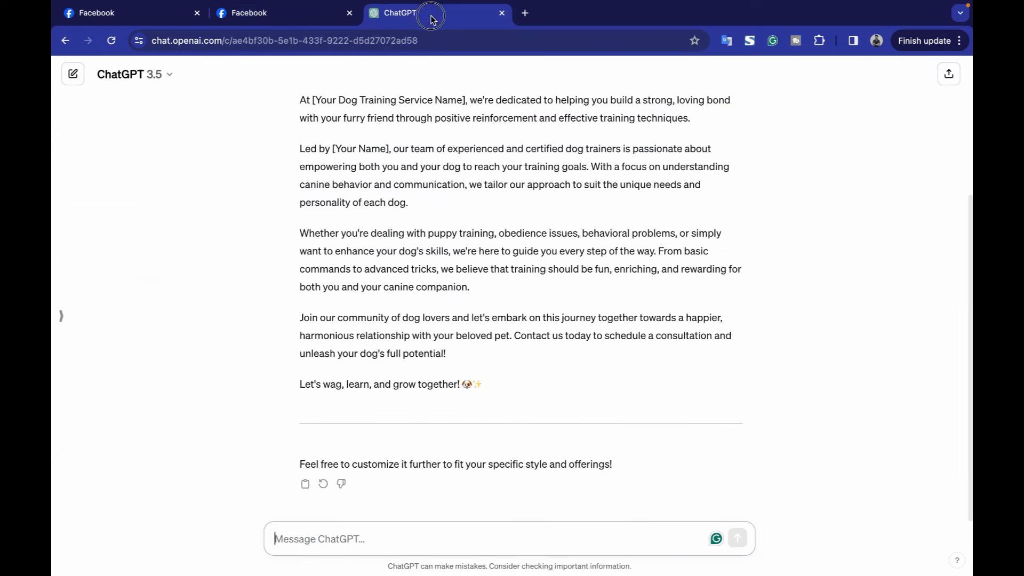
Request a 3-4 sentence bio without the brand name and select the final reply.
click(437, 539)
text(3-4 senten)
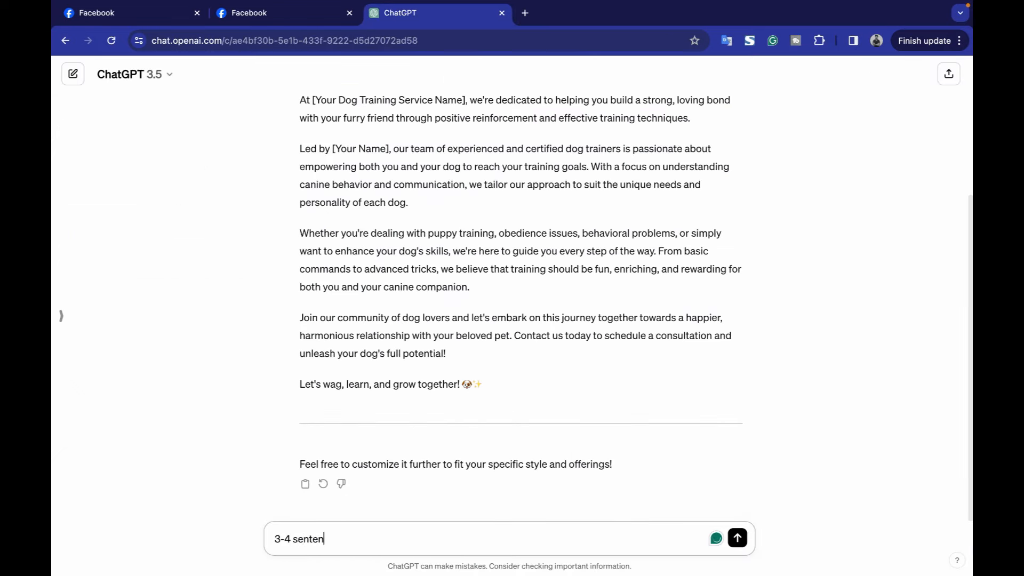
text(ces Max ... no brand name required in bio)
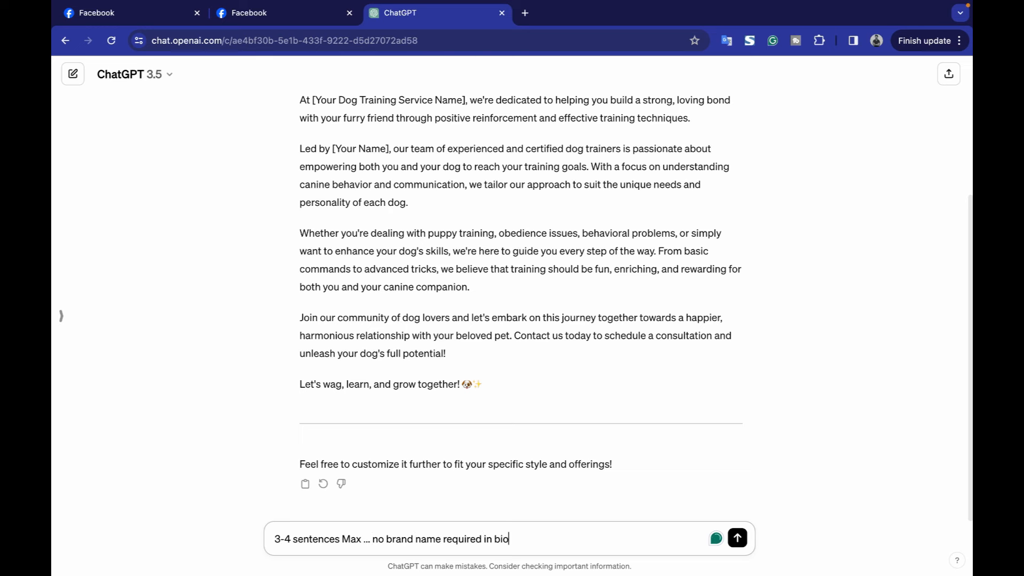
key(Return)
drag(471, 410, 491, 446)
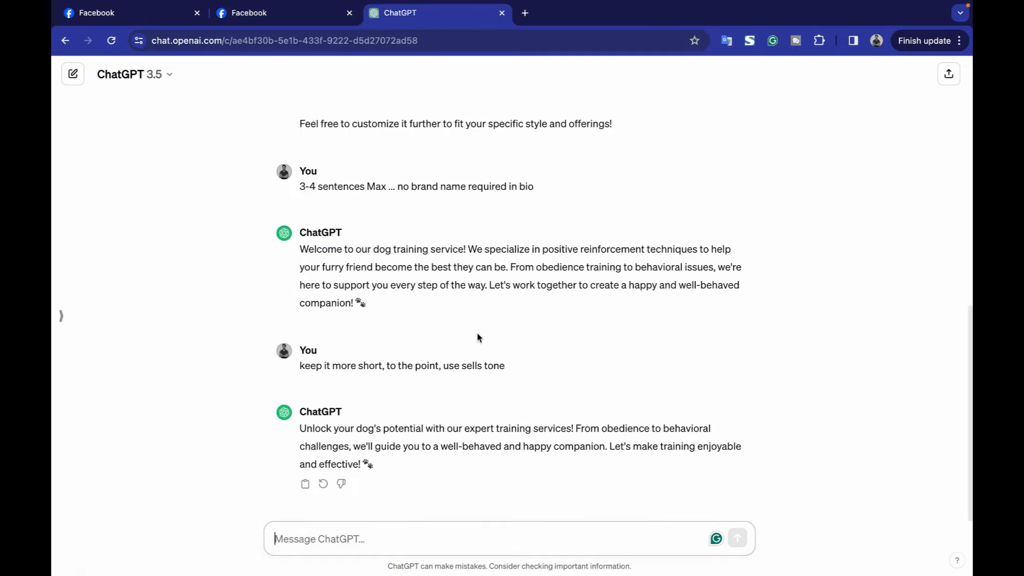
triple_click(397, 429)
key(super+c)
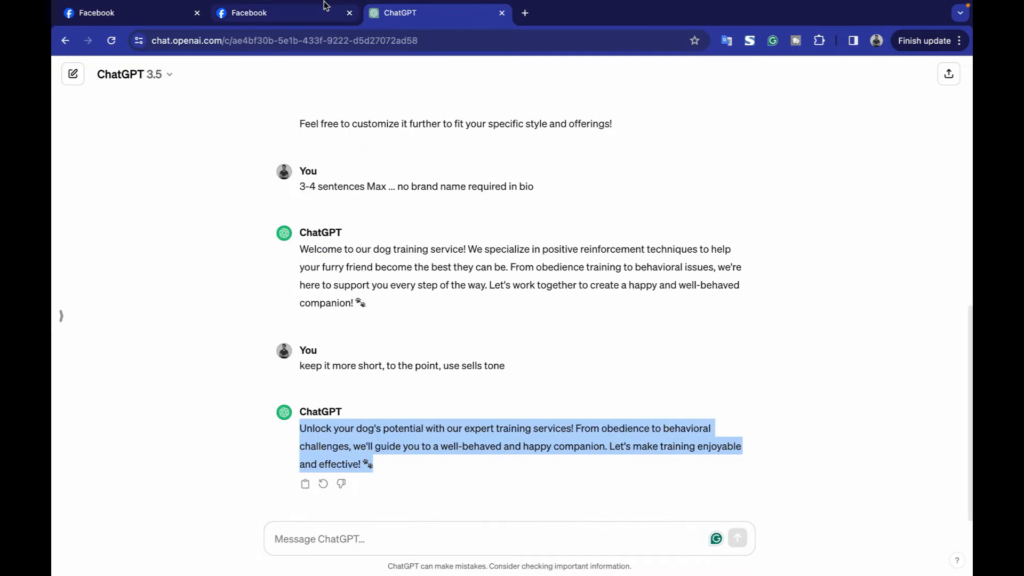
click(249, 13)
triple_click(137, 398)
Paste the ChatGPT bio into the page bio, removing the trailing blank lines.
key(super+v)
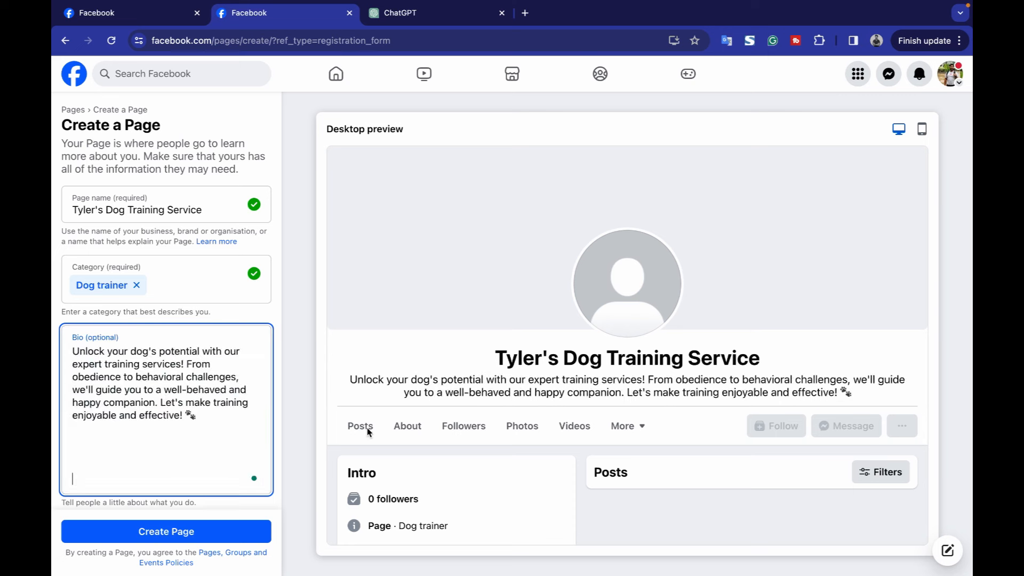
key(BackSpace)
key(BackSpace)
key(BackSpace)
key(BackSpace)
key(BackSpace)
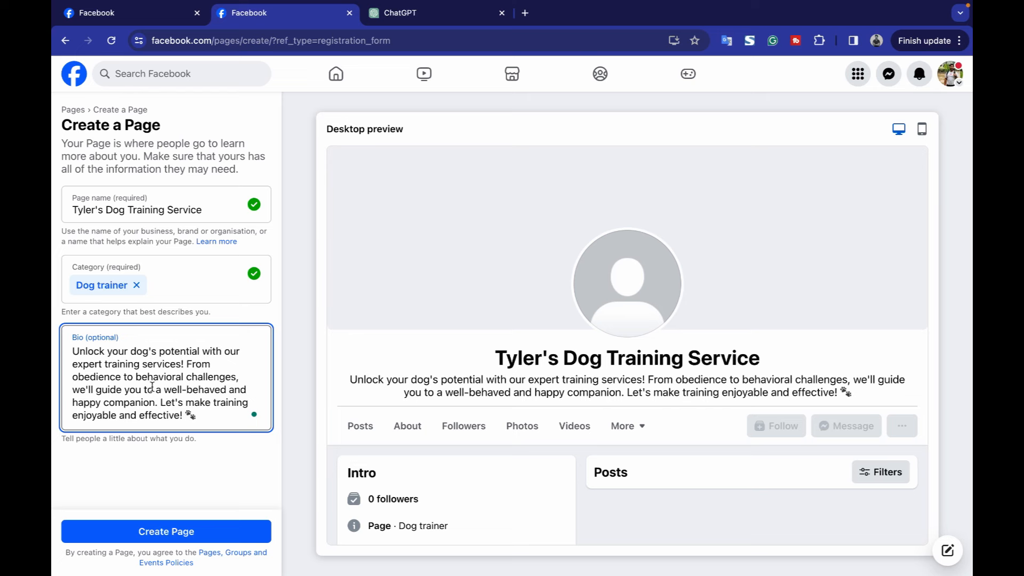
click(210, 464)
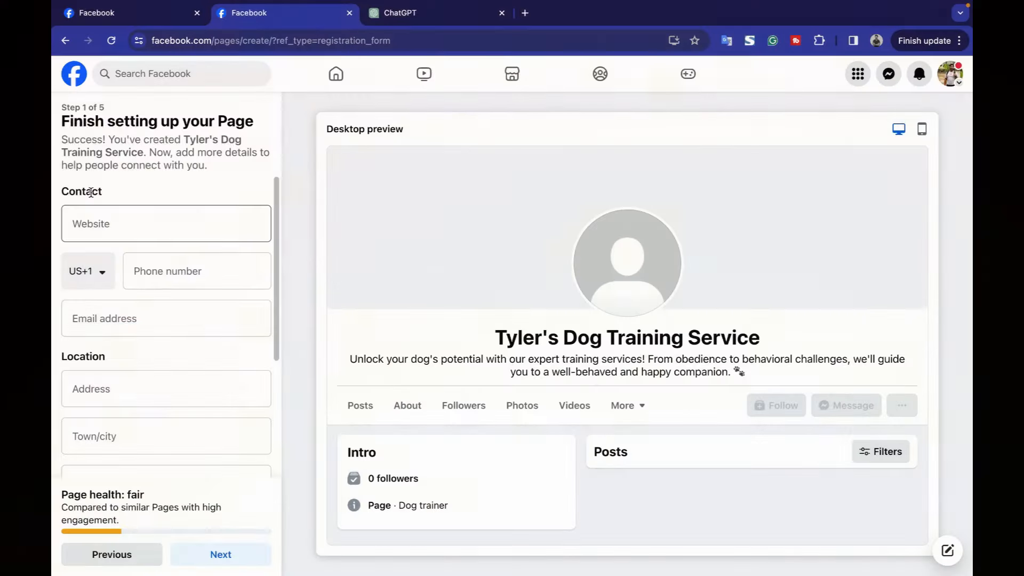
click(144, 219)
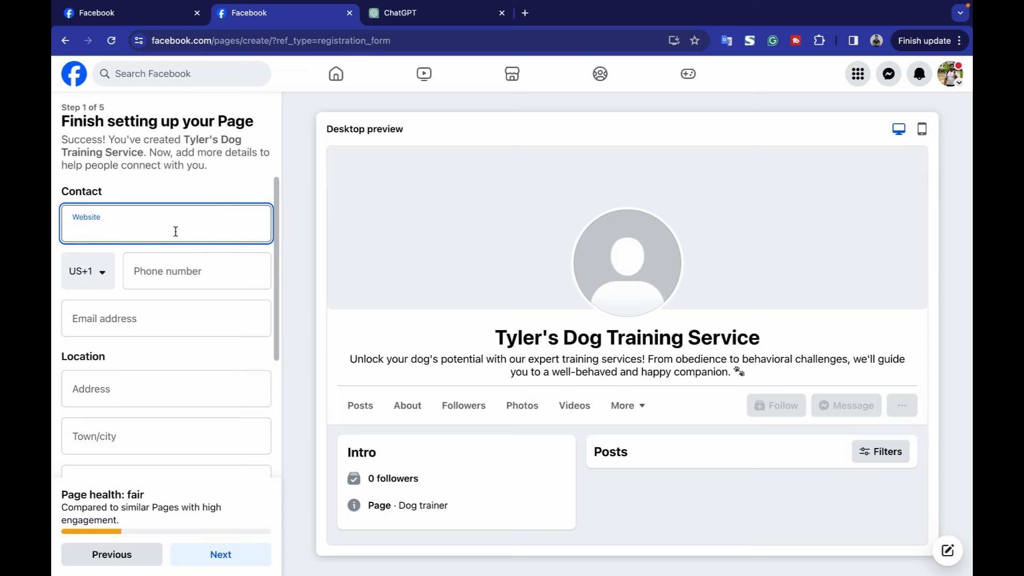
text(www.tylerdogtraining.com)
click(209, 549)
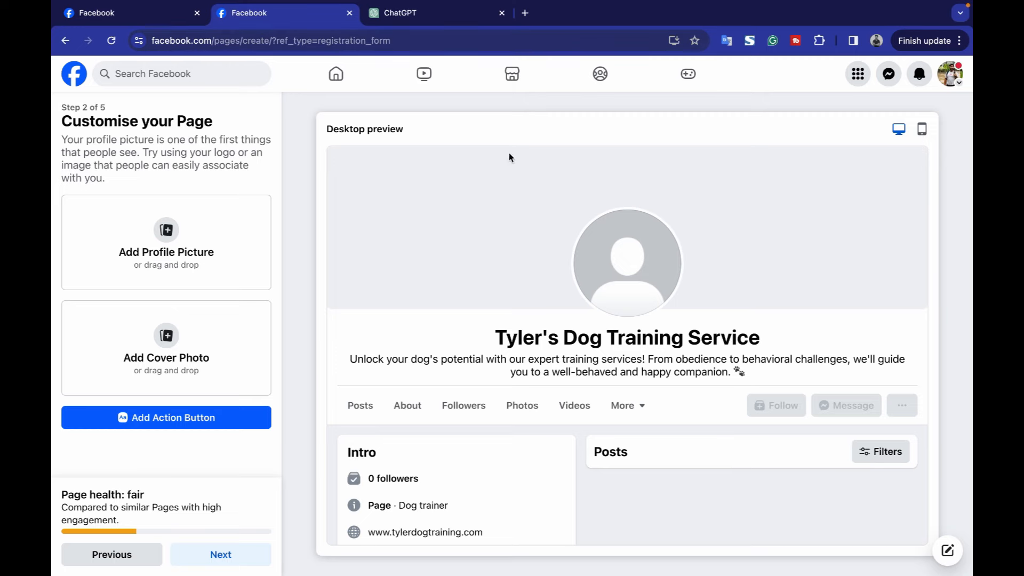
click(527, 14)
Go to canva.com and search templates for 'facebook dp'.
text(canva)
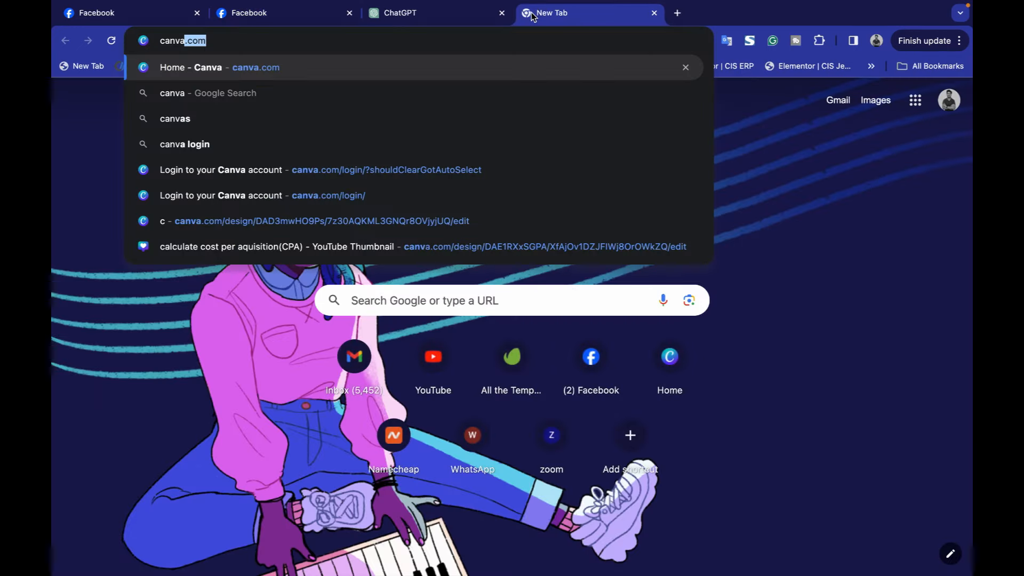
key(Return)
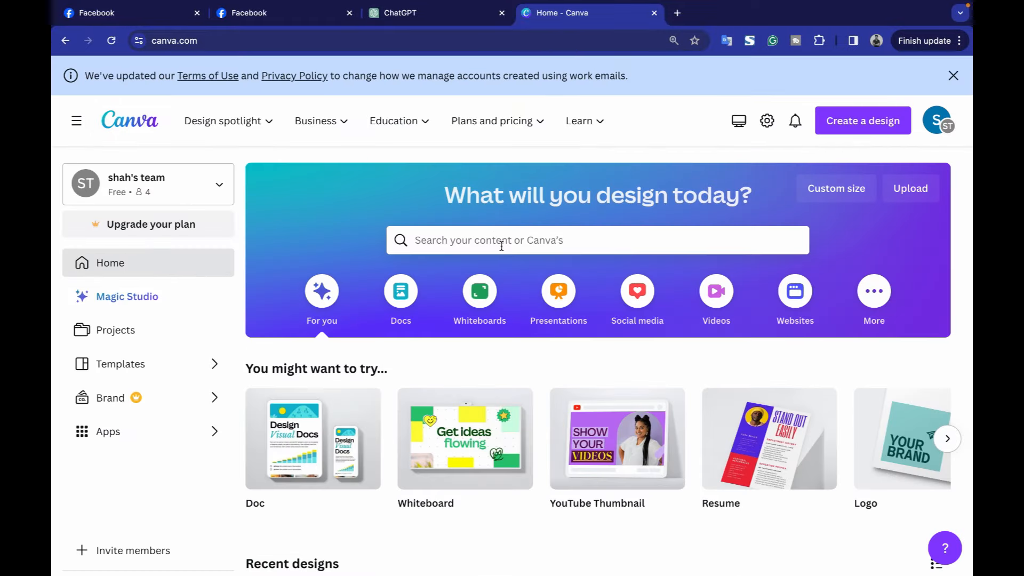
click(501, 244)
text(facebook dp)
key(Return)
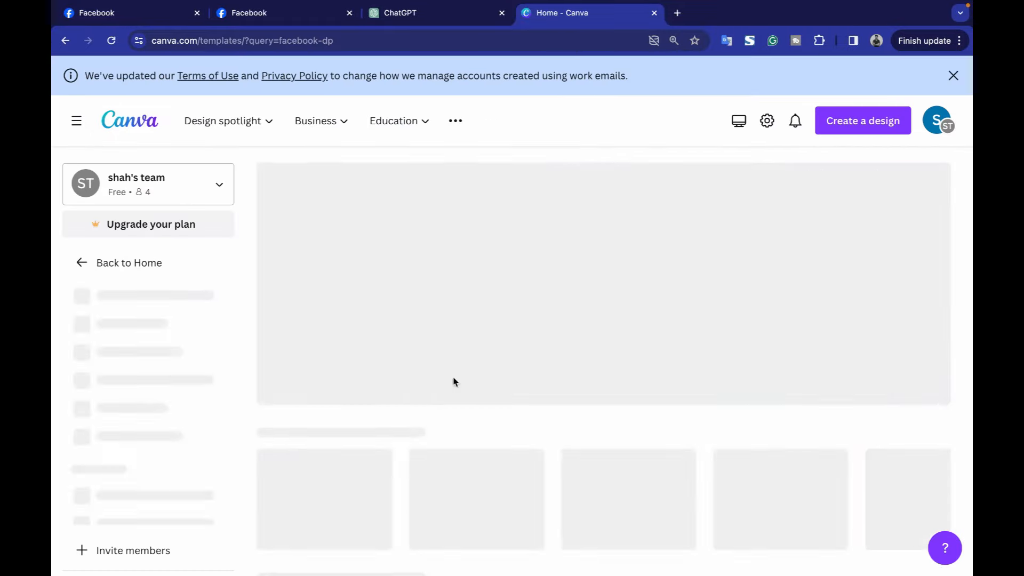
scroll(543, 287, down, 3)
scroll(528, 309, up, 3)
Refine the search with 'dog training' and start customising the first logo template.
click(671, 113)
text(dog training)
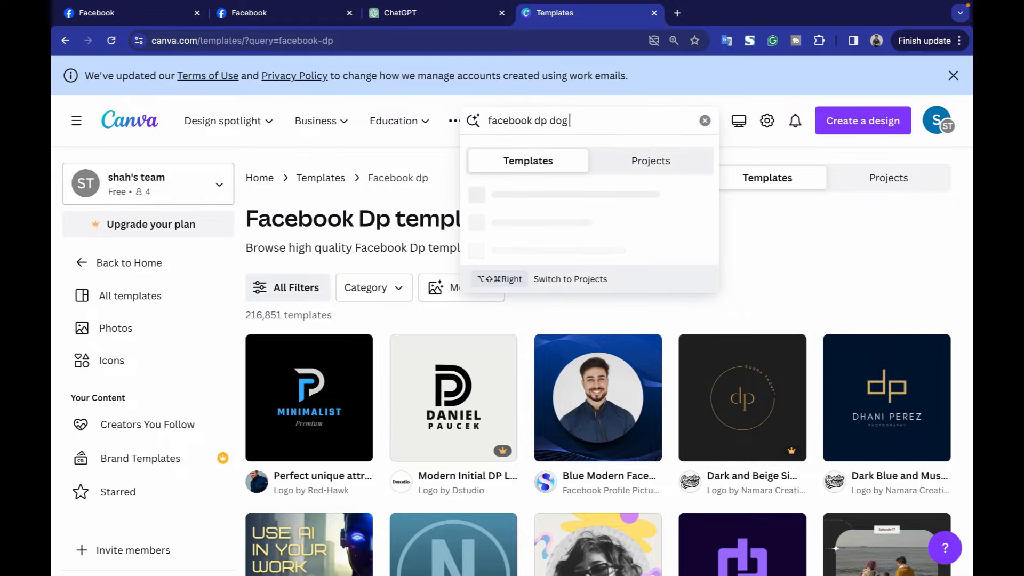
key(Return)
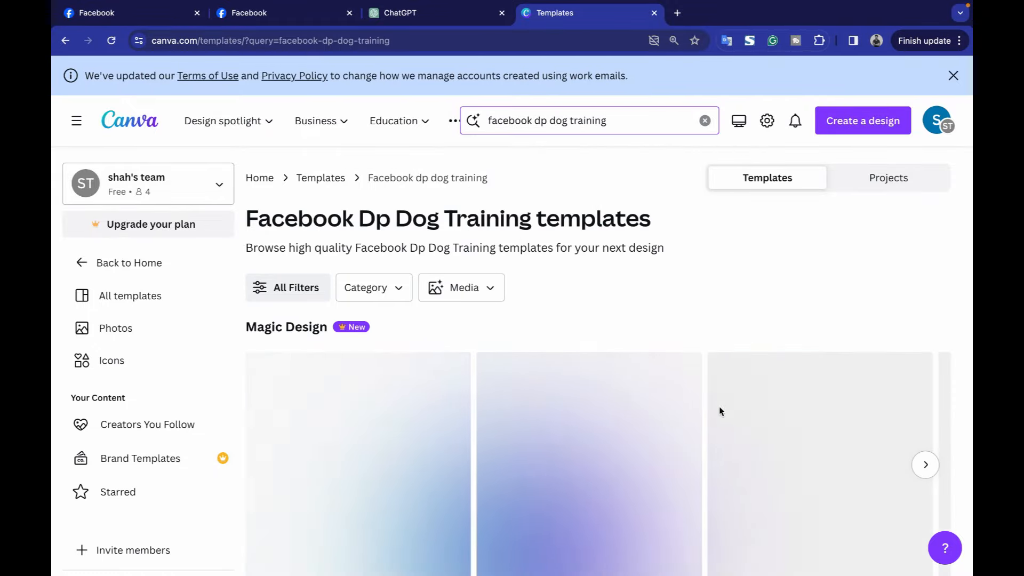
scroll(737, 350, down, 2)
scroll(736, 350, up, 2)
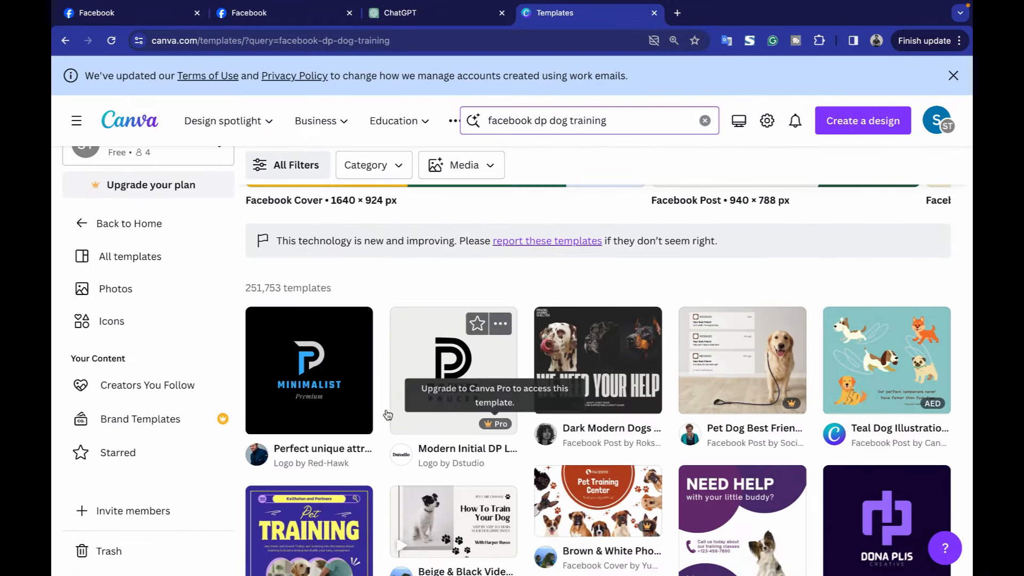
click(332, 382)
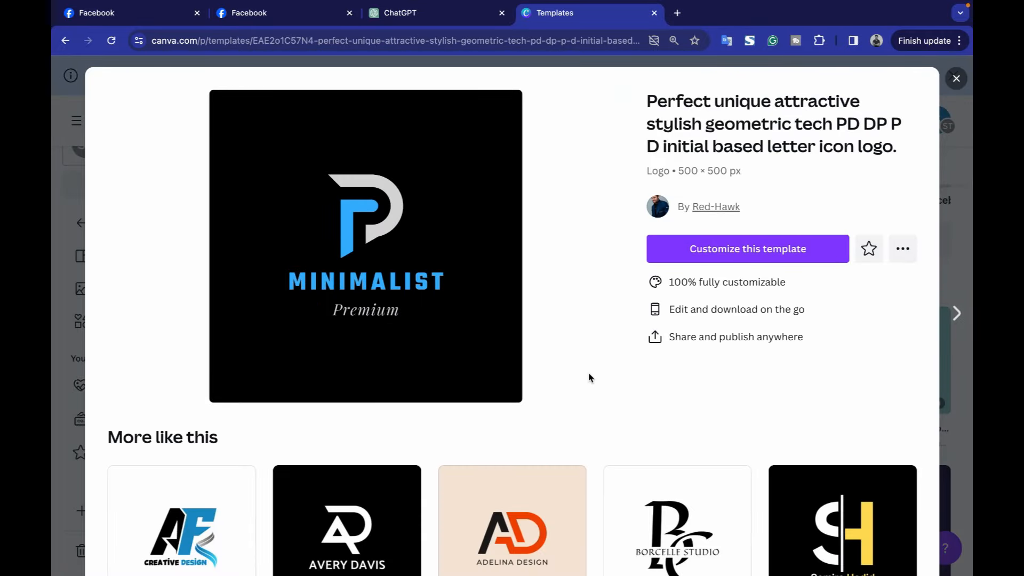
click(793, 251)
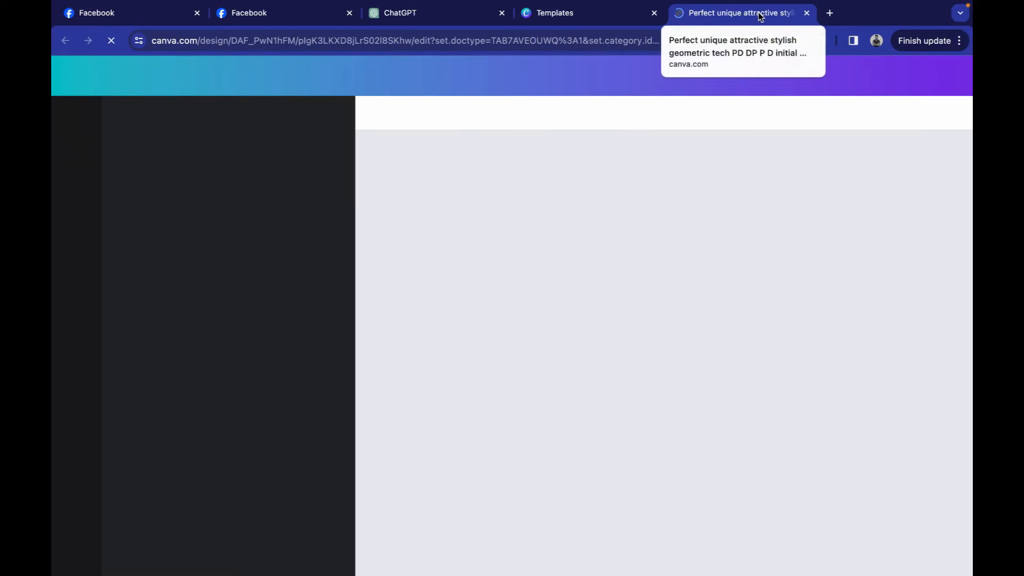
Change the logo text to TYLER'S EXPERT over Dog Training Service, then open the Elements search.
drag(754, 13, 623, 15)
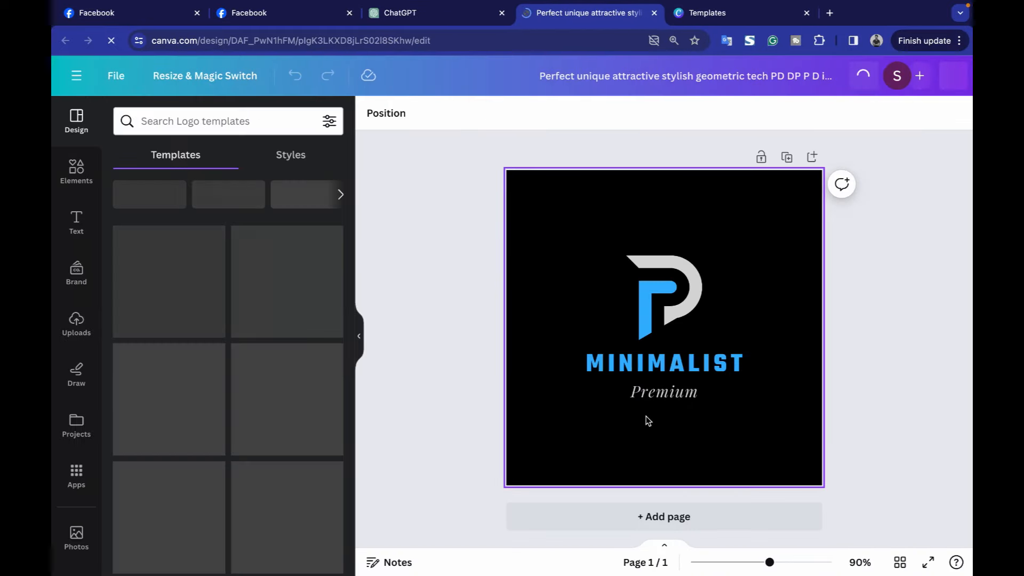
double_click(673, 364)
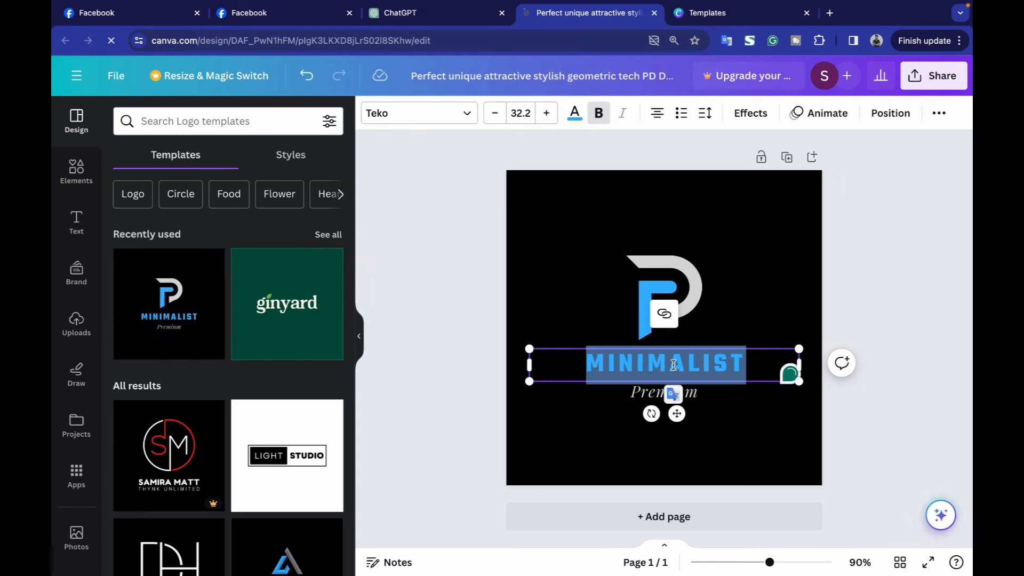
text(TYLK)
key(BackSpace)
text(S EXPERT)
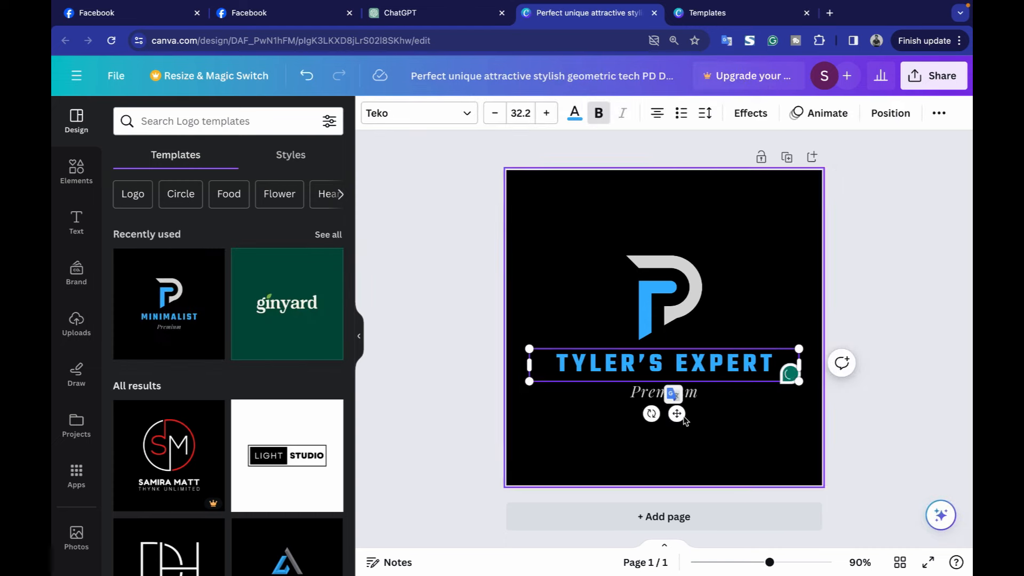
double_click(664, 392)
text(Dog Training Service)
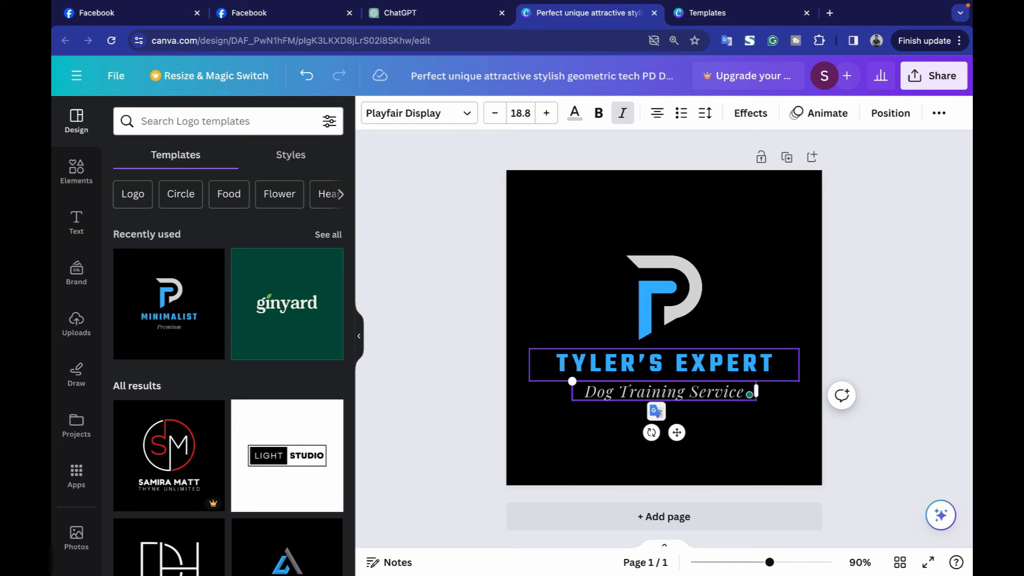
click(542, 197)
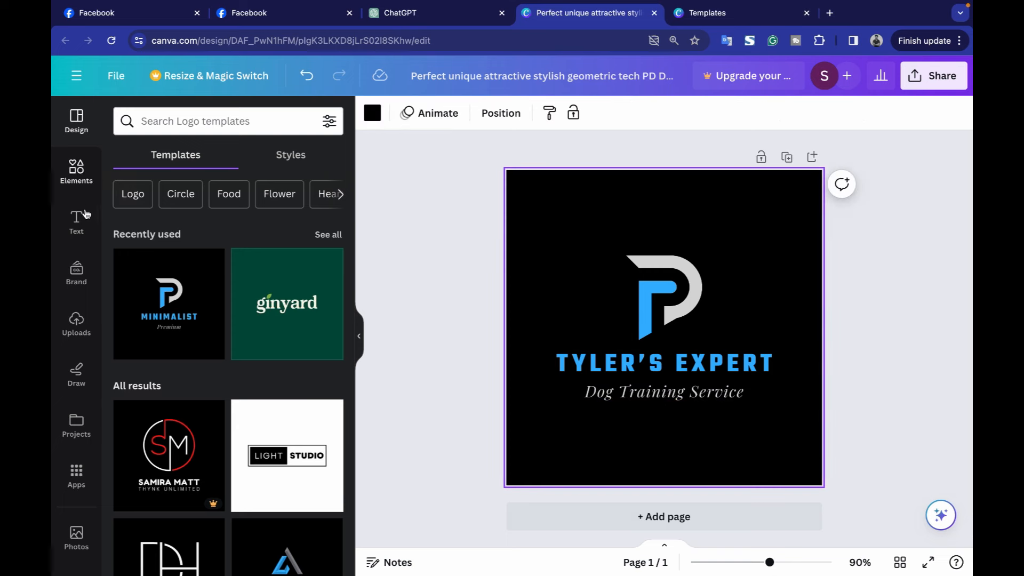
click(79, 170)
click(185, 121)
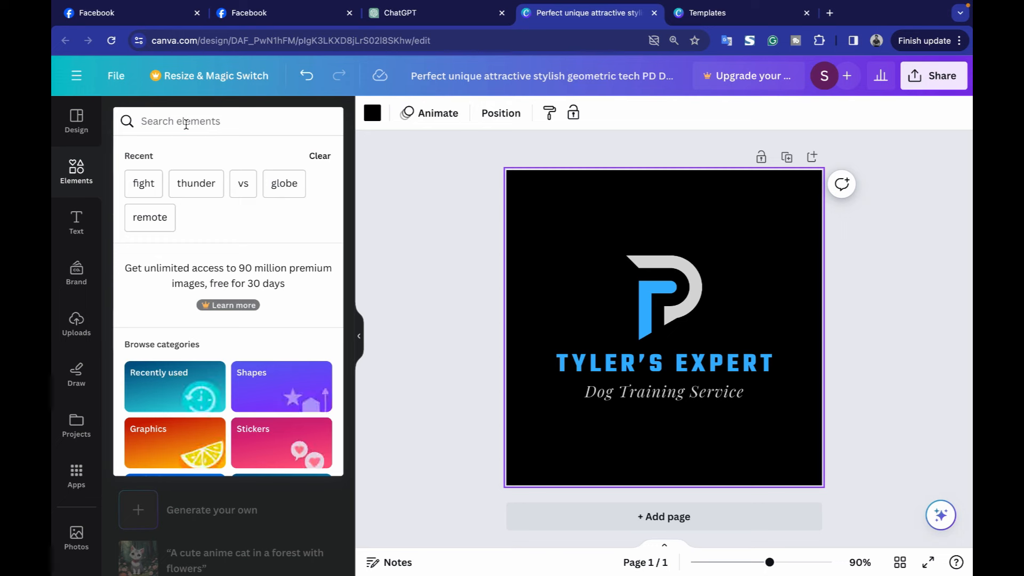
Replace the old P logo with a resized blue dog graphic from the 'dog logo' search.
text(dog logo)
key(Return)
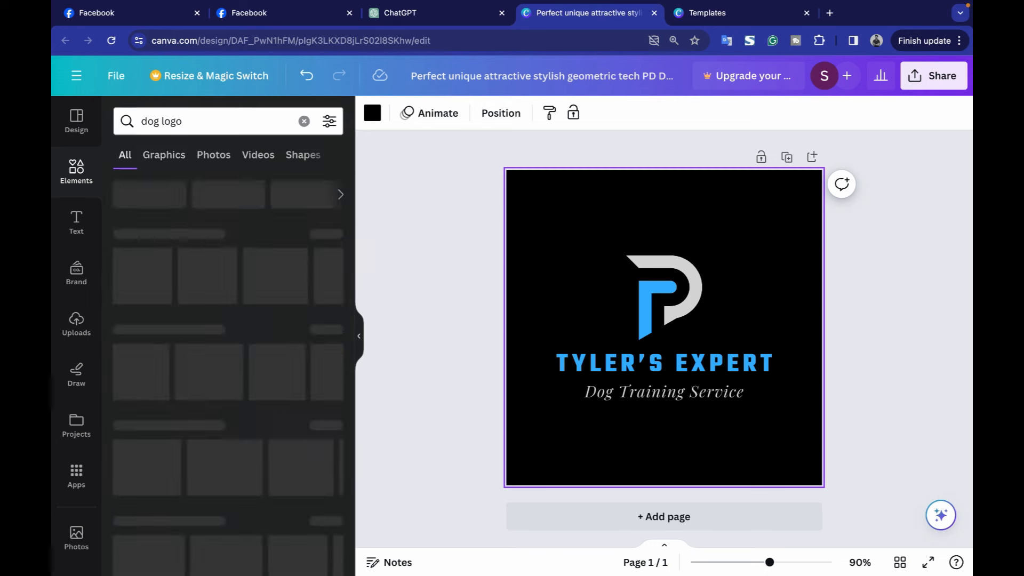
click(327, 231)
scroll(306, 393, down, 10)
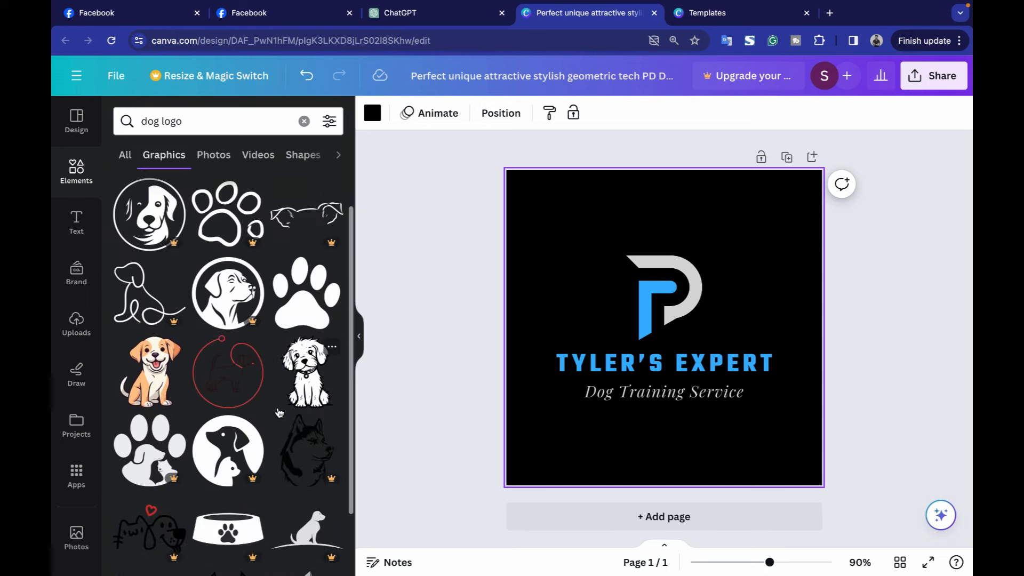
click(159, 257)
drag(790, 419, 656, 321)
click(684, 300)
key(Delete)
drag(606, 295, 674, 313)
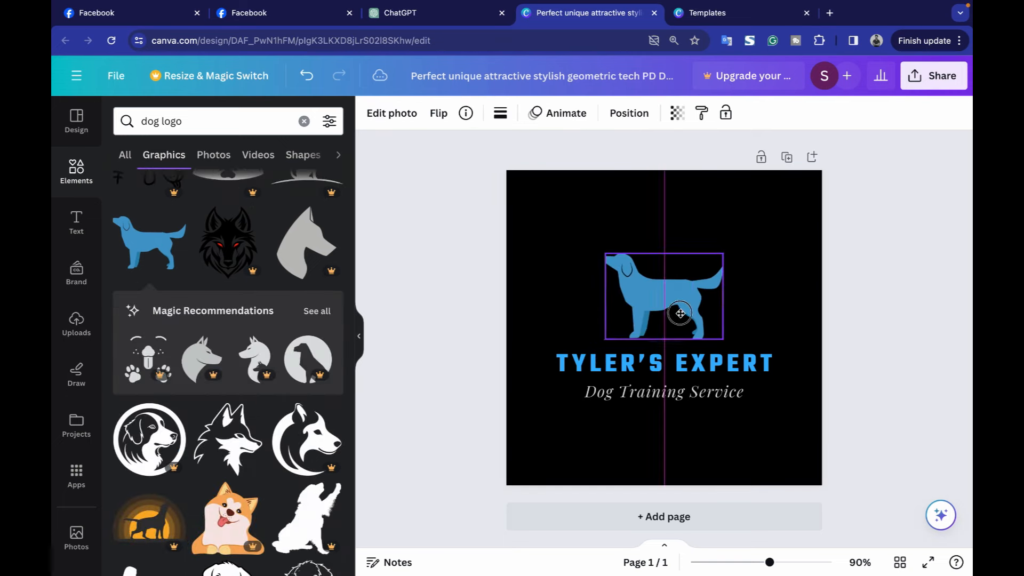
Recolour the word TYLER'S in the heading white.
click(664, 363)
click(574, 112)
click(168, 372)
click(696, 365)
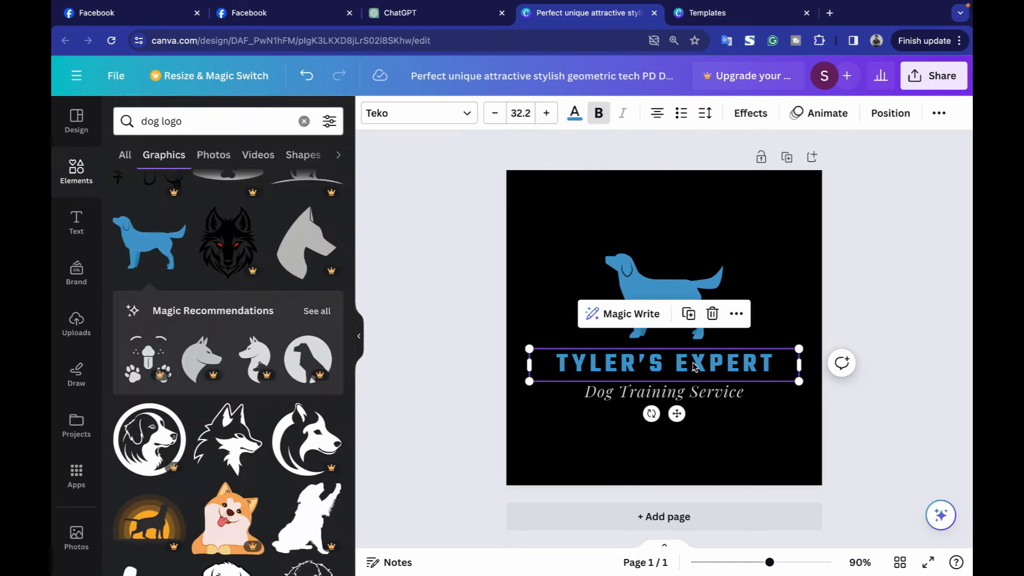
double_click(608, 369)
click(574, 117)
click(324, 494)
click(869, 368)
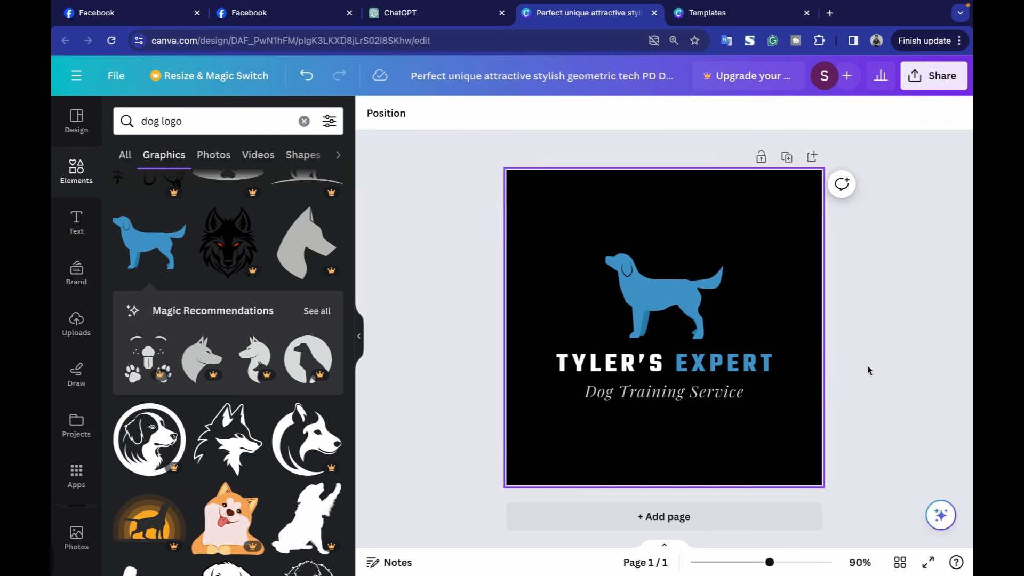
Rename the design 'facebook dp' and bring up its share options.
click(633, 80)
text(facebook dp)
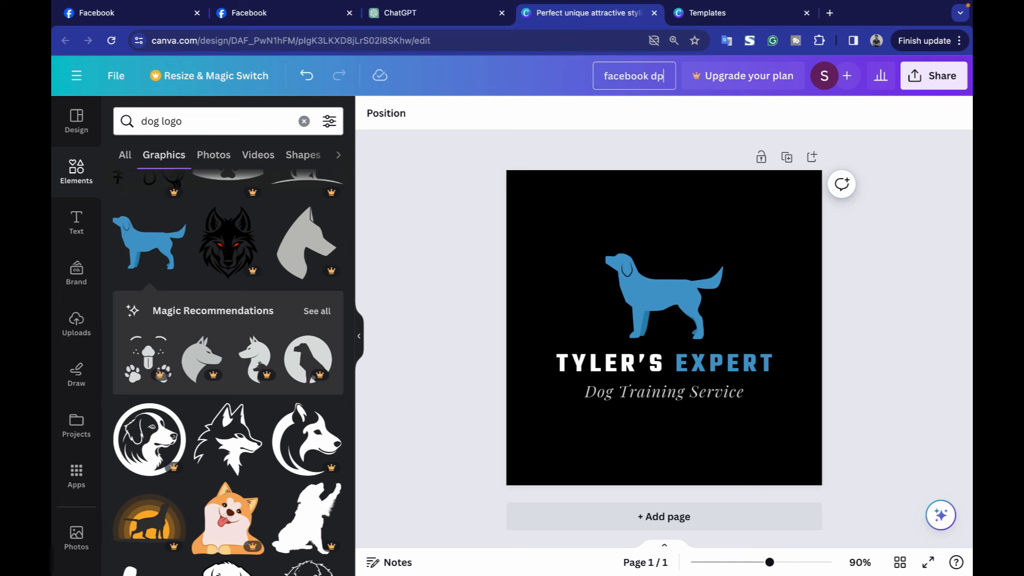
key(Return)
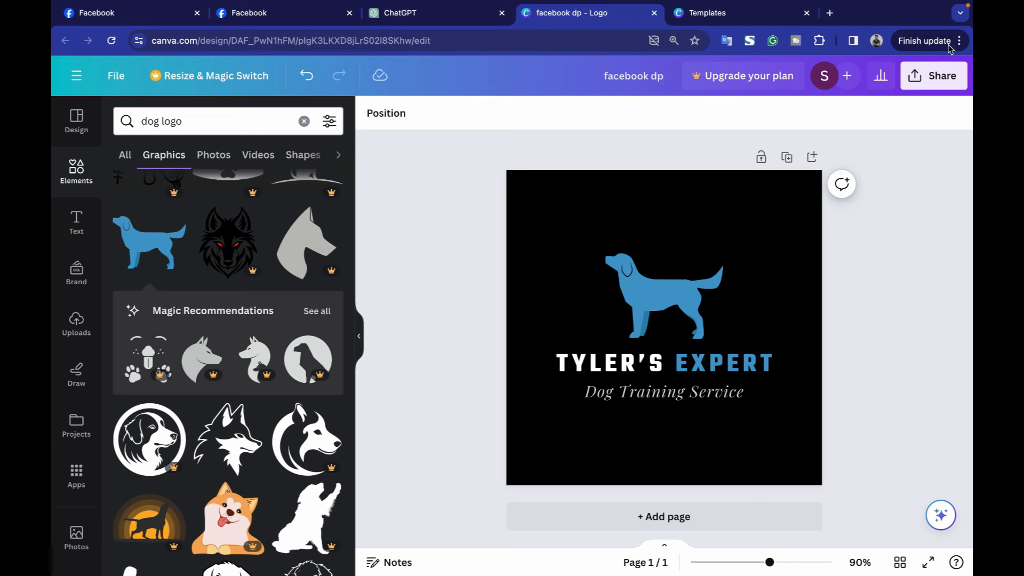
click(934, 76)
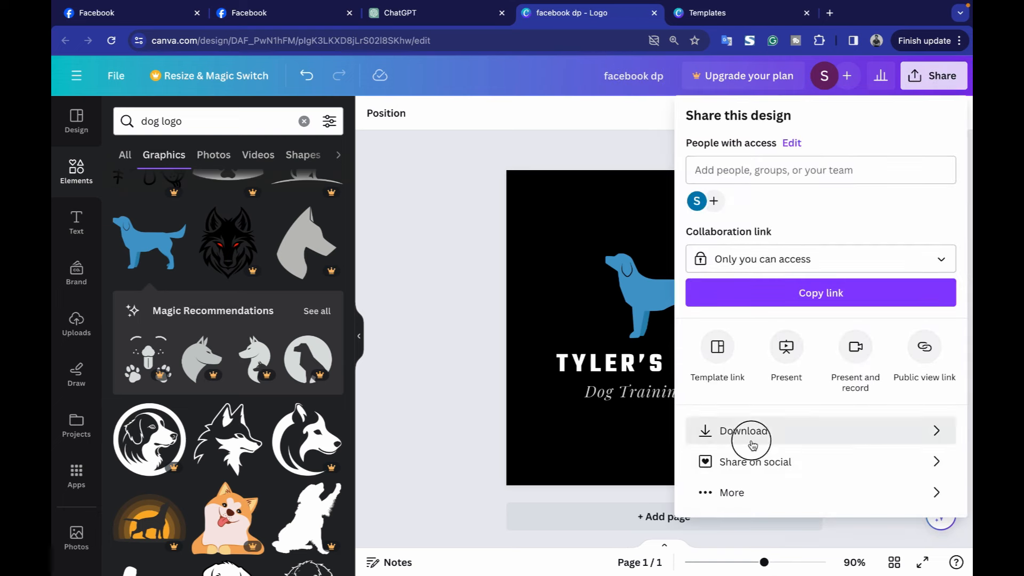
Download the logo as an image, then start a blank Facebook Cover from the 'facebook cover' search.
click(753, 433)
click(816, 341)
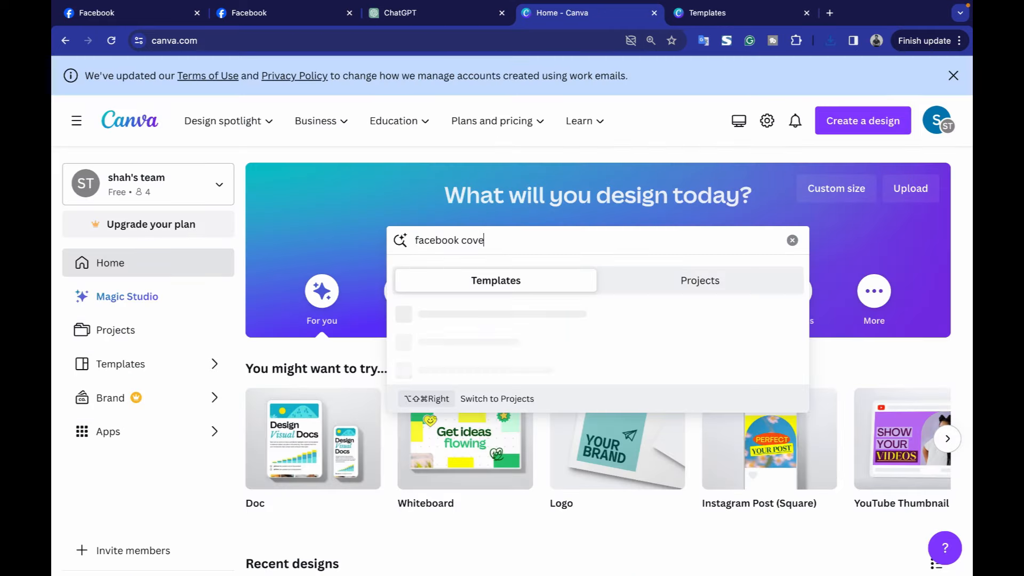
key(Return)
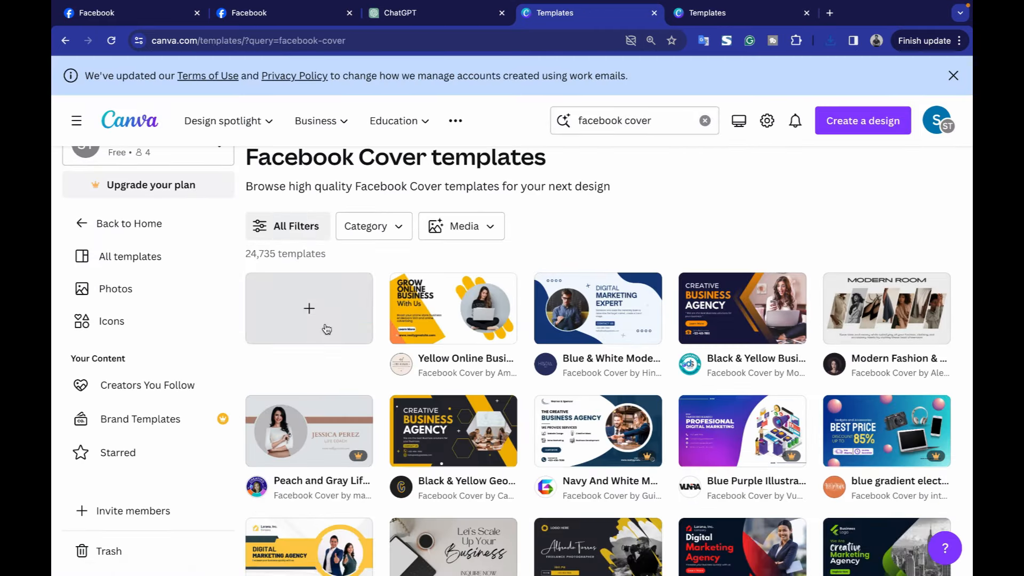
click(326, 331)
drag(647, 23, 526, 20)
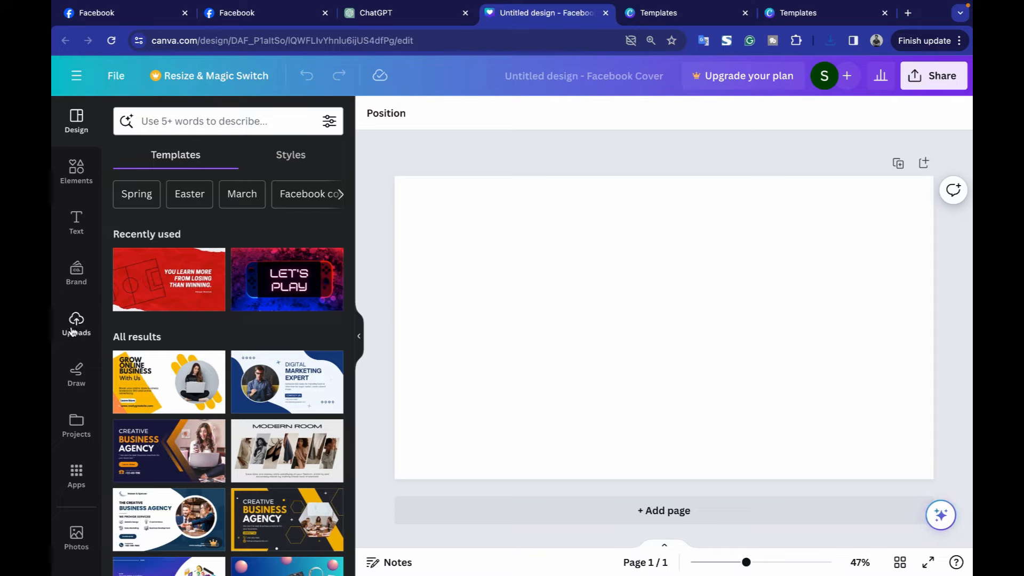
Search cover templates for 'dog training', try a few, and apply the orange Pet Shop template.
text(dog training)
key(Return)
scroll(229, 373, down, 5)
scroll(229, 346, up, 5)
click(176, 211)
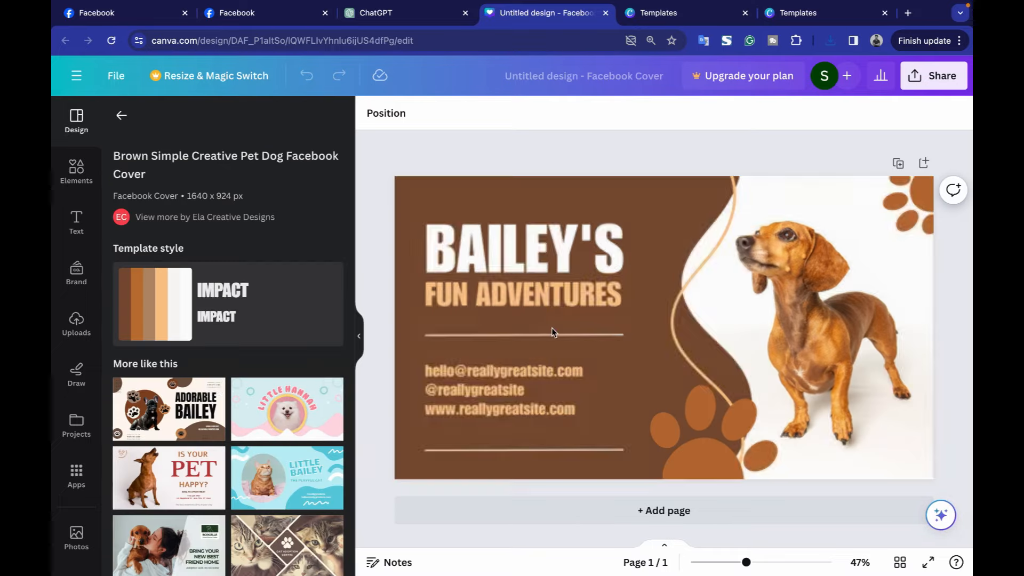
click(178, 472)
scroll(185, 412, down, 5)
click(286, 411)
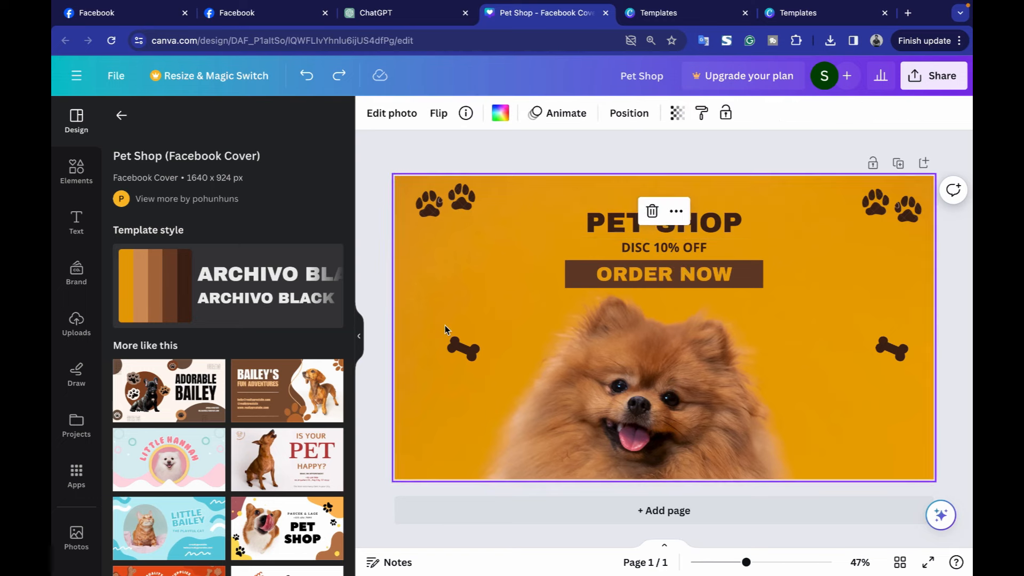
drag(270, 13, 401, 13)
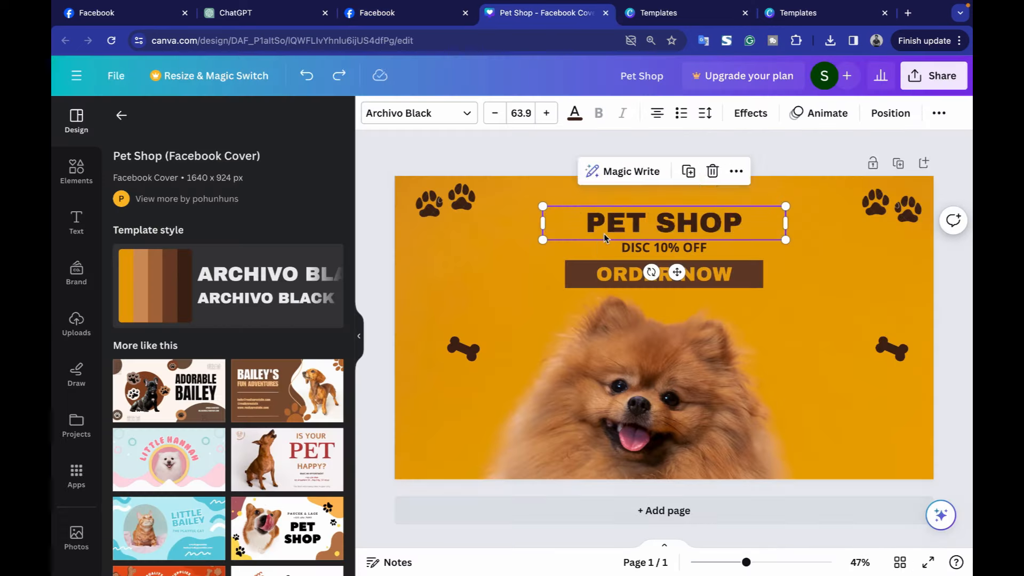
Change the Canva cover headline to DOG TRAINING SERVICE and the subheading to BEST OBEDIENCE TRAINERS.
text(DOG TRAINING SERVICE)
click(494, 113)
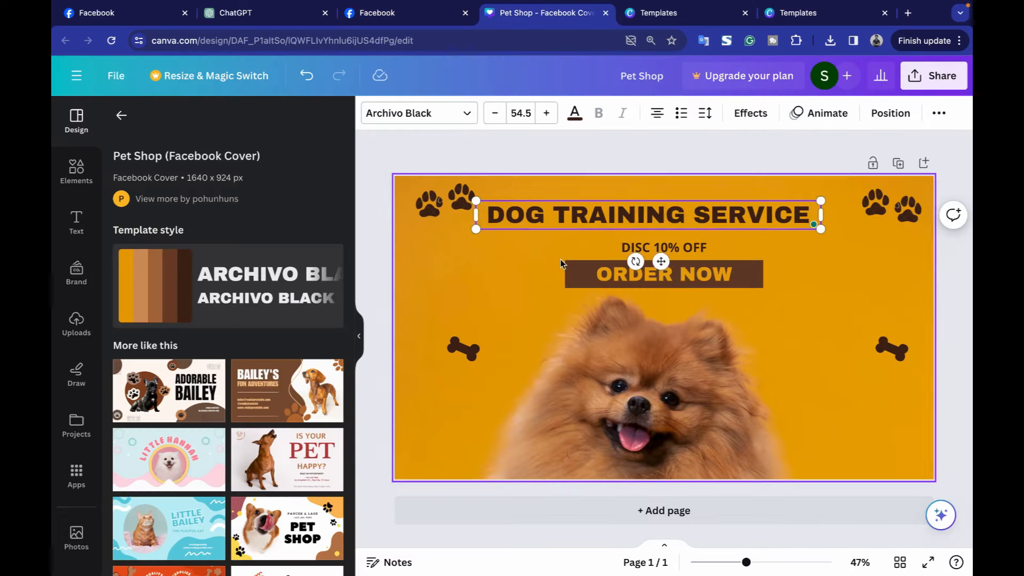
click(646, 247)
text(BEST OBEDIENCE TRAINERS)
drag(646, 256, 650, 250)
Change the ORDER NOW button to BOOK NOW and set Pet Shop.png as the page cover.
double_click(663, 274)
text(BOOK NOW)
click(820, 309)
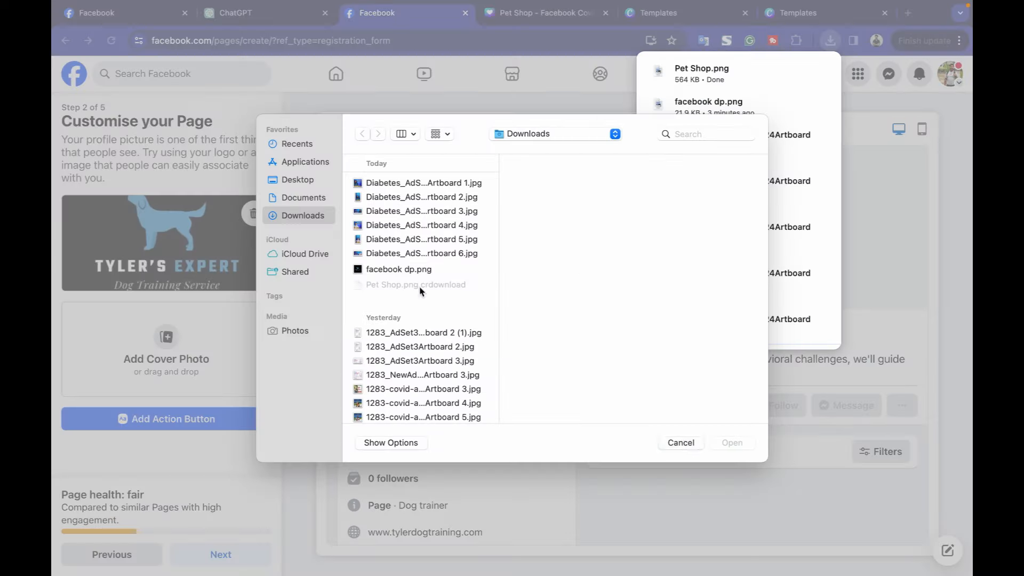
double_click(415, 286)
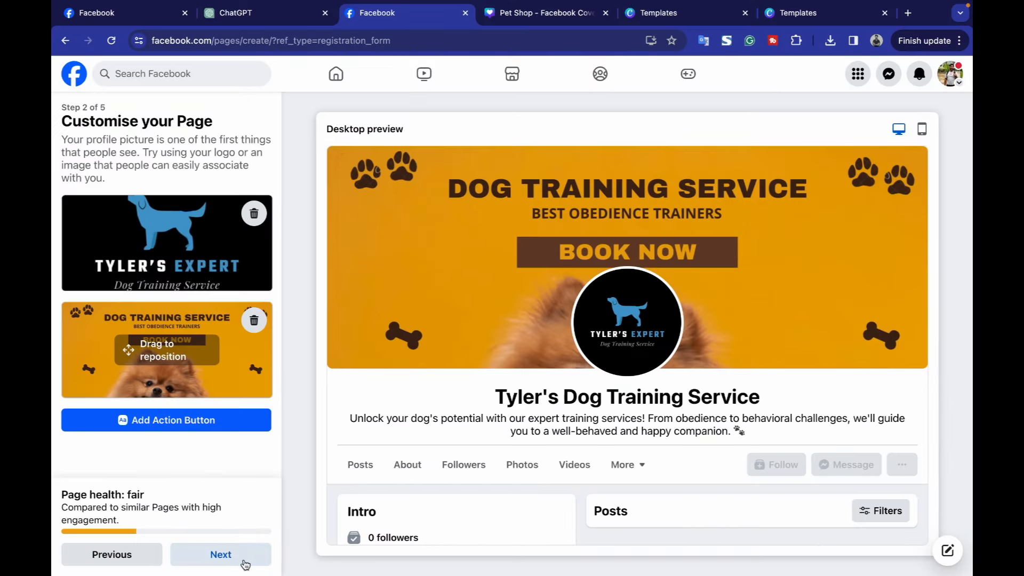
click(245, 561)
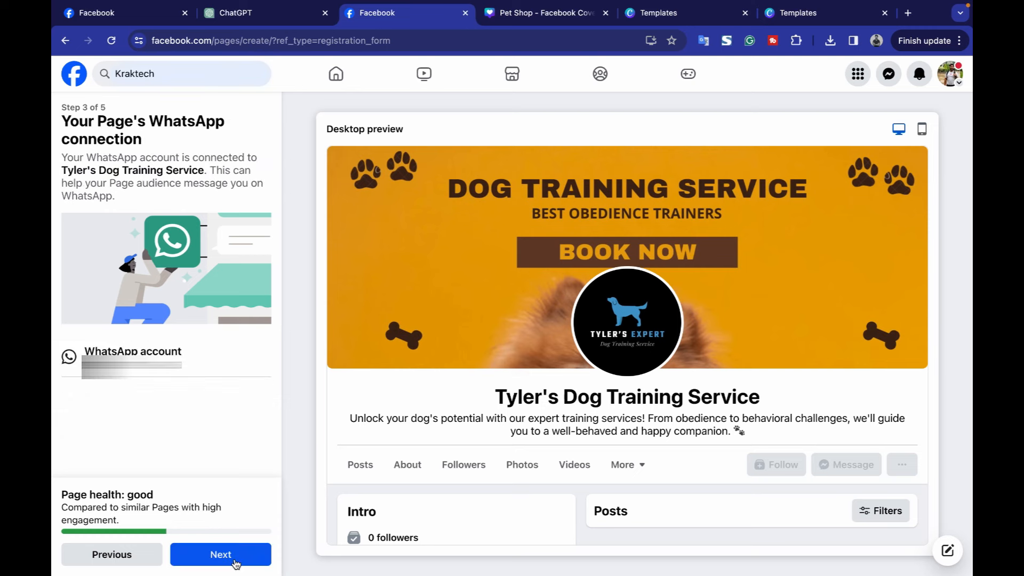
Advance through the remaining page setup steps and finish creating the page.
click(235, 564)
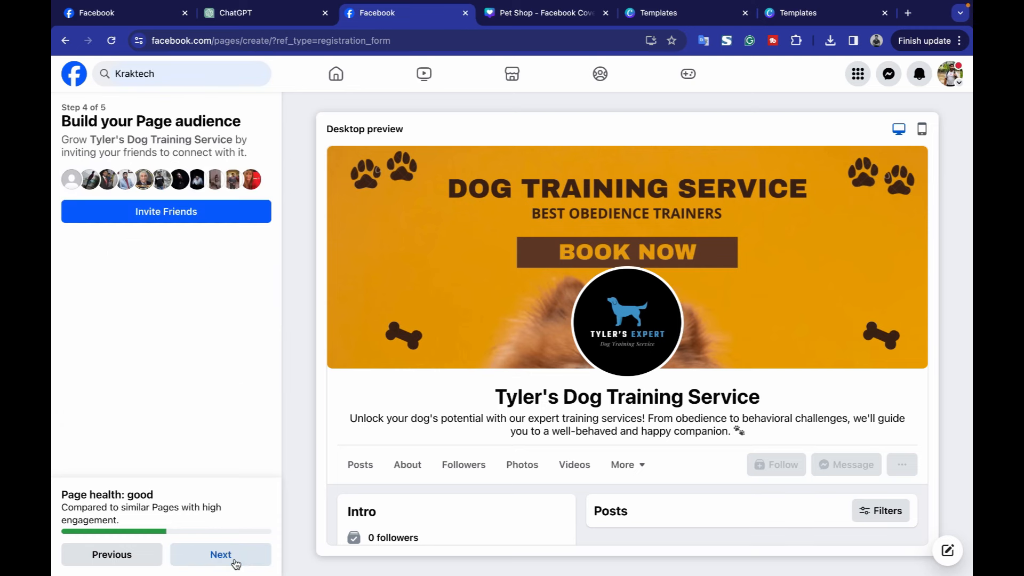
click(236, 563)
click(235, 564)
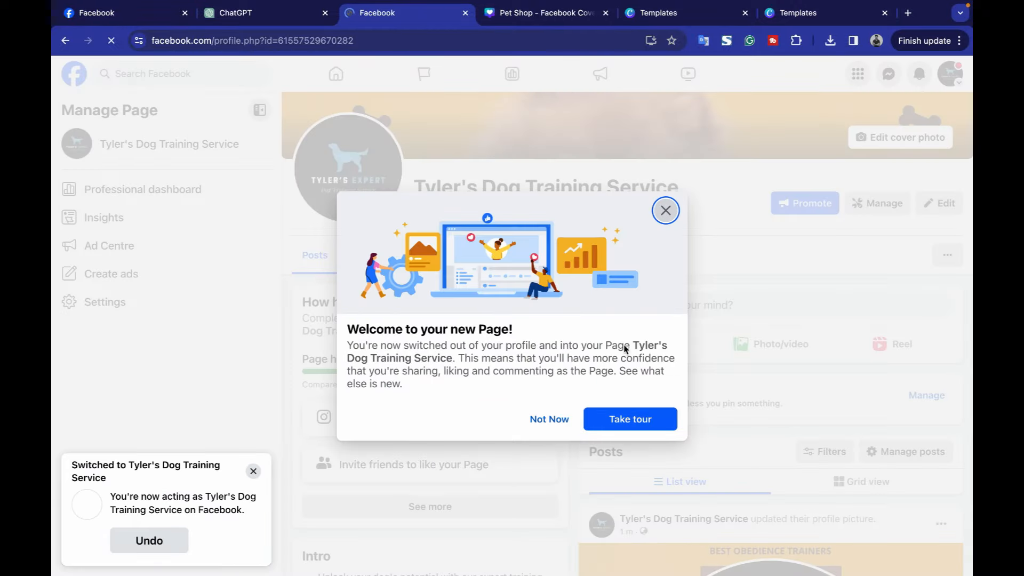
Dismiss the welcome tour and open the page's settings.
click(635, 419)
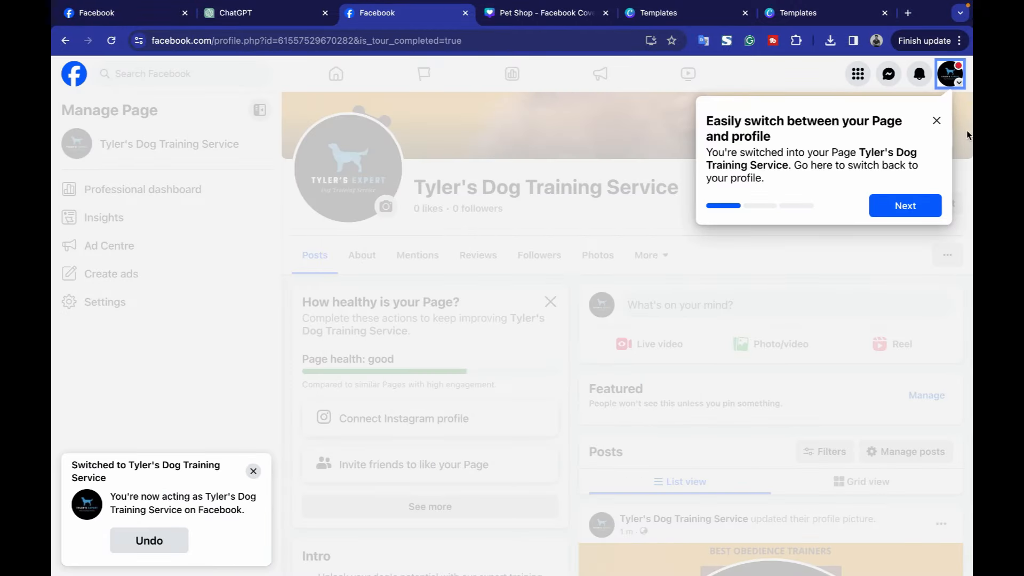
click(937, 121)
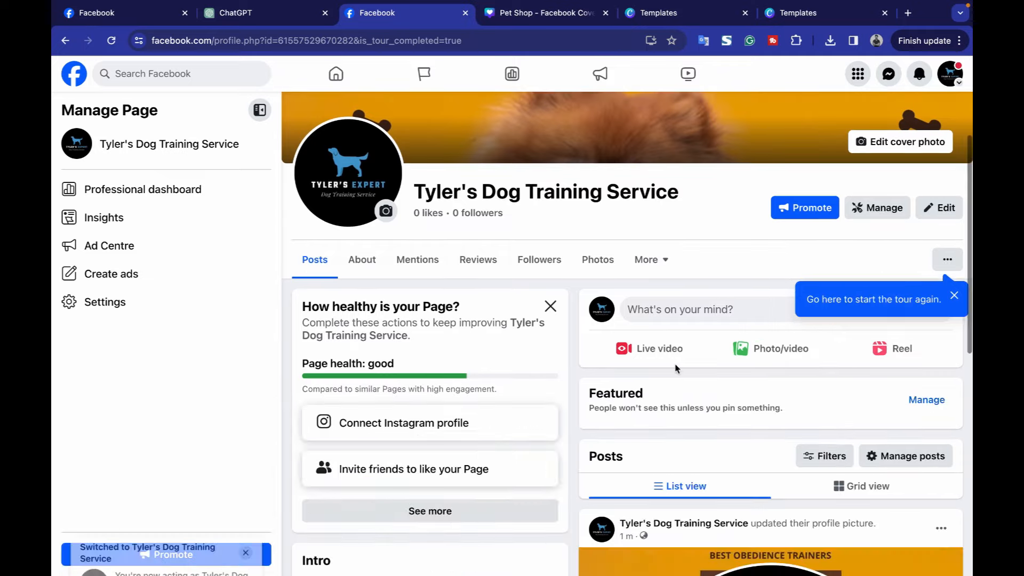
click(143, 304)
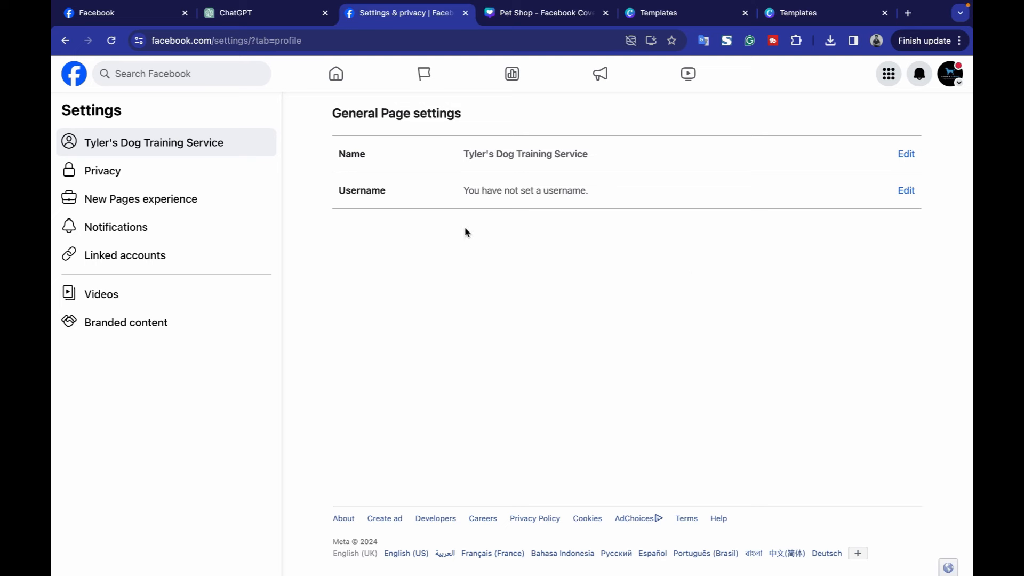
Save tylerdogtraining as the page username, then begin entering a new address in the Canva tab.
click(905, 192)
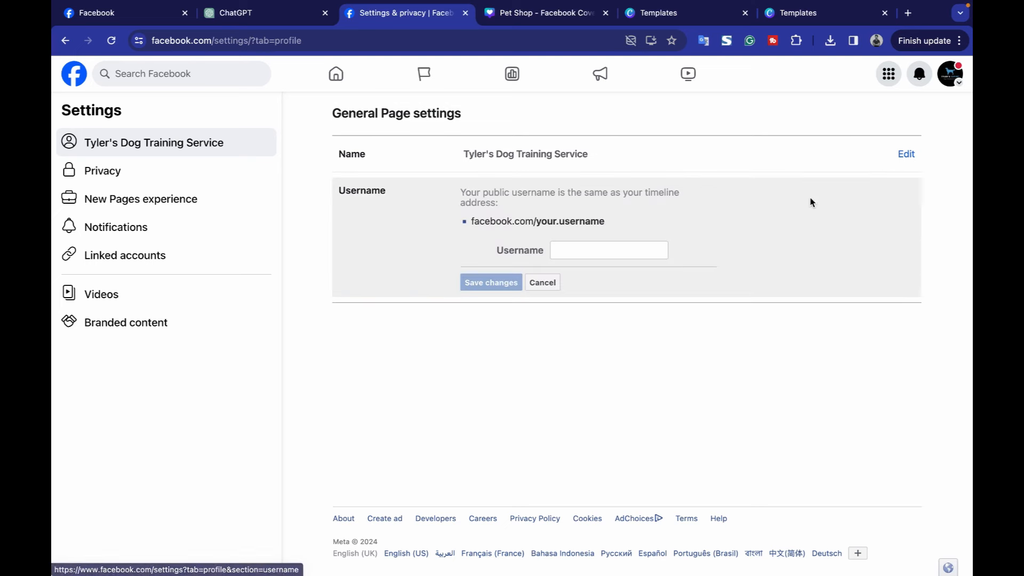
click(592, 255)
text(tylerdogtrain)
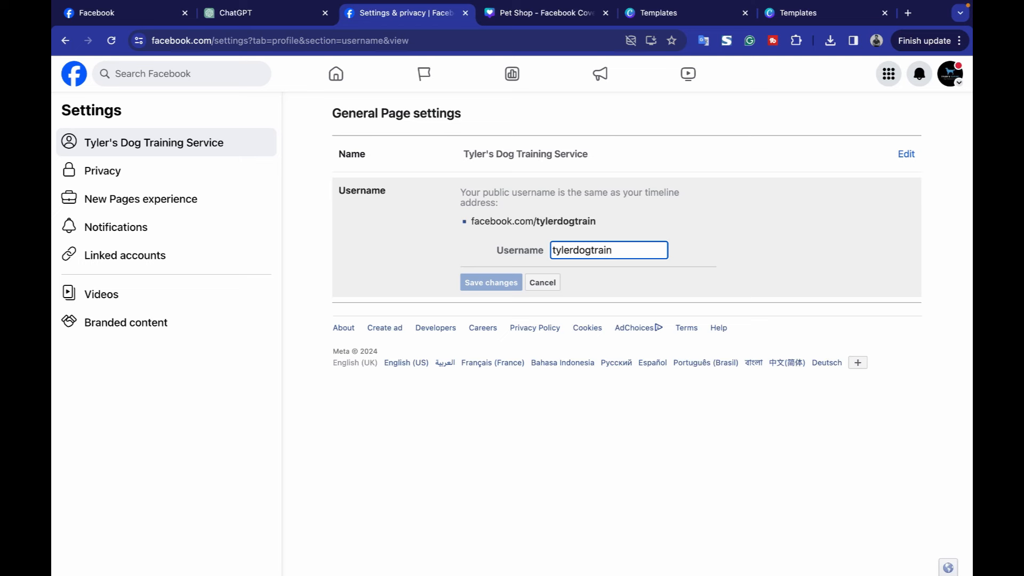
text(ing)
key(Return)
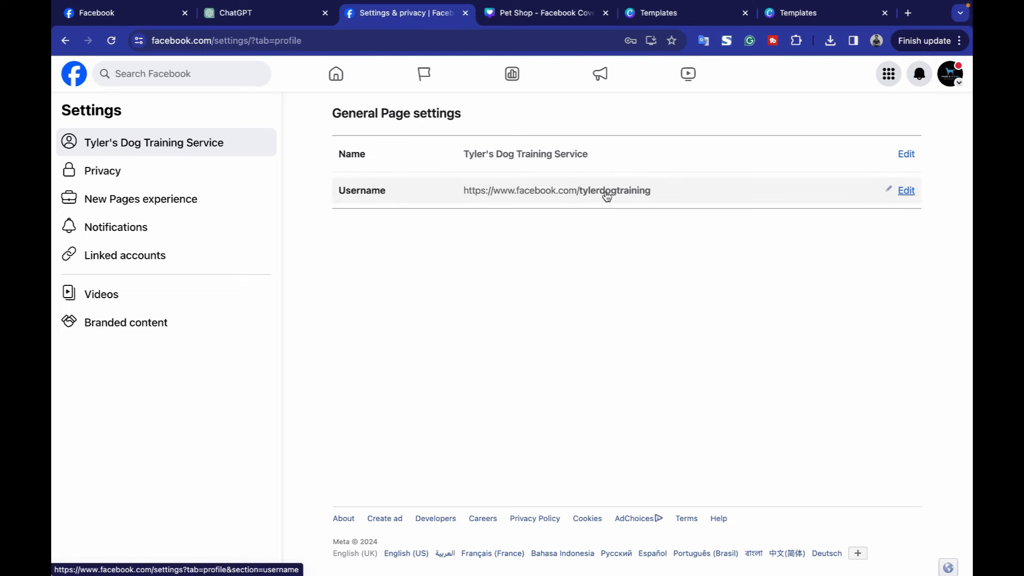
click(526, 14)
click(524, 41)
Load facebook.com/tylerdogtraining and look over the page's logo, orange cover and intro bio.
text(facebook.com/tylerdogtraining)
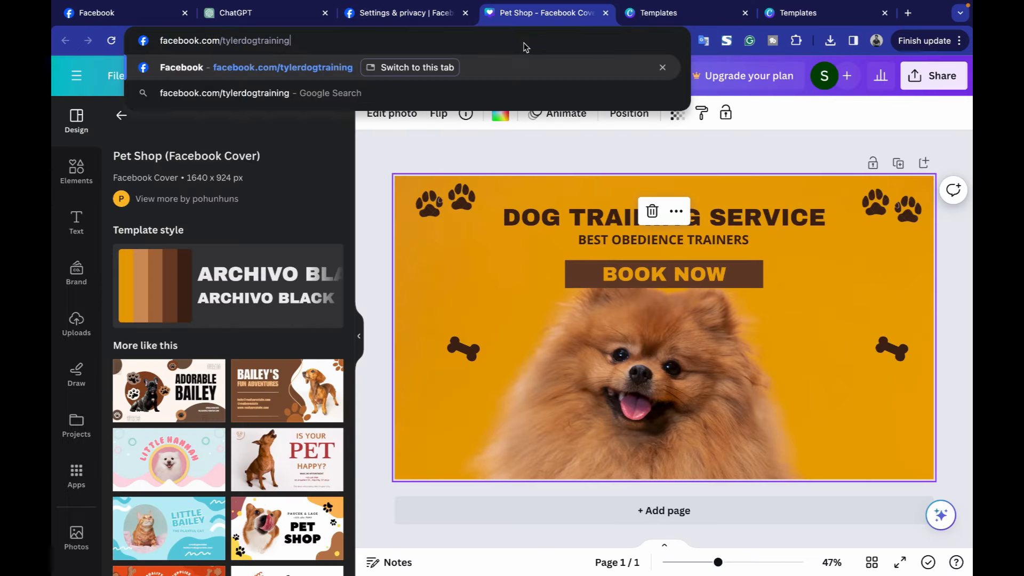
key(Return)
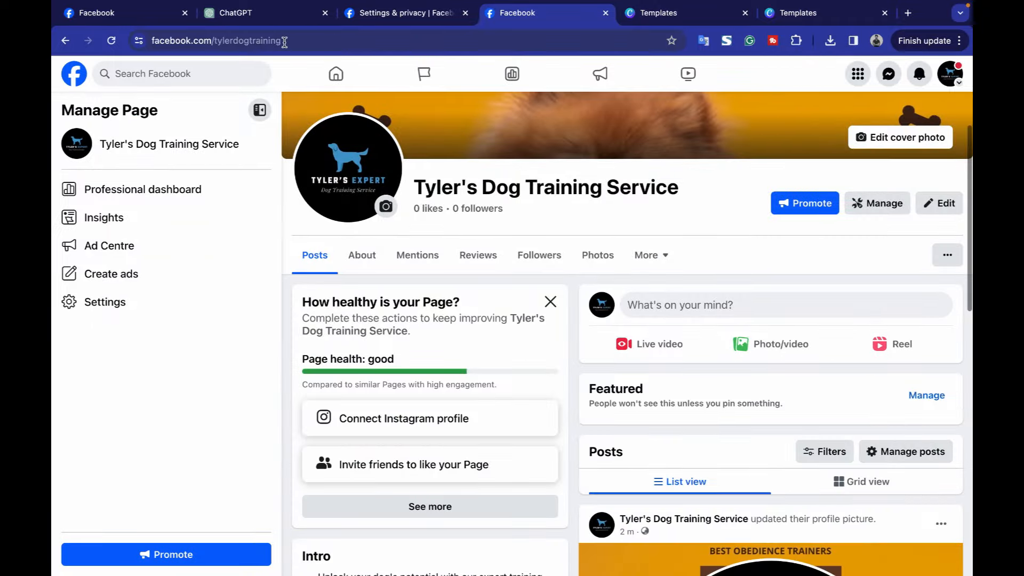
drag(283, 41, 213, 42)
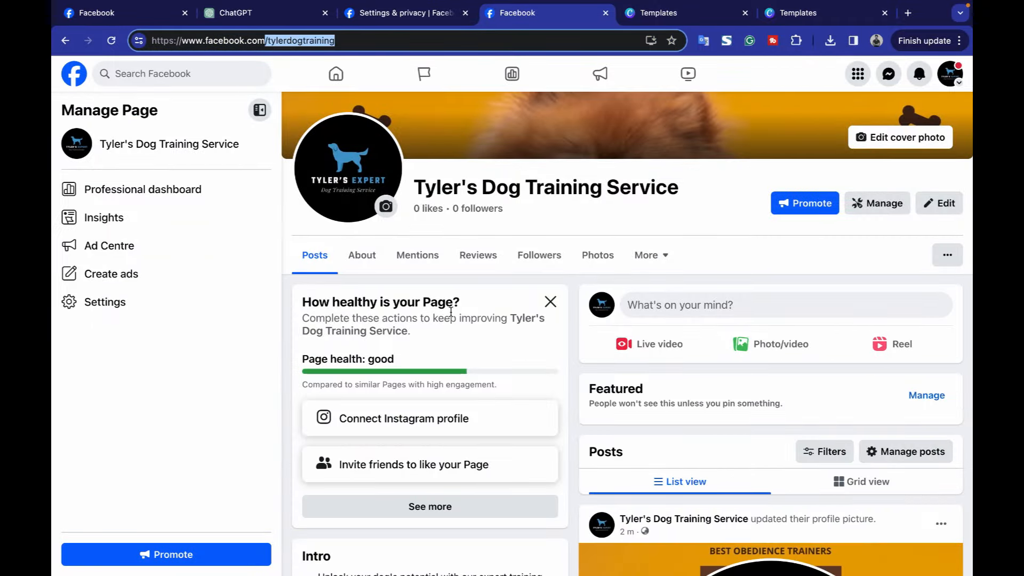
scroll(754, 491, down, 1)
scroll(754, 490, down, 5)
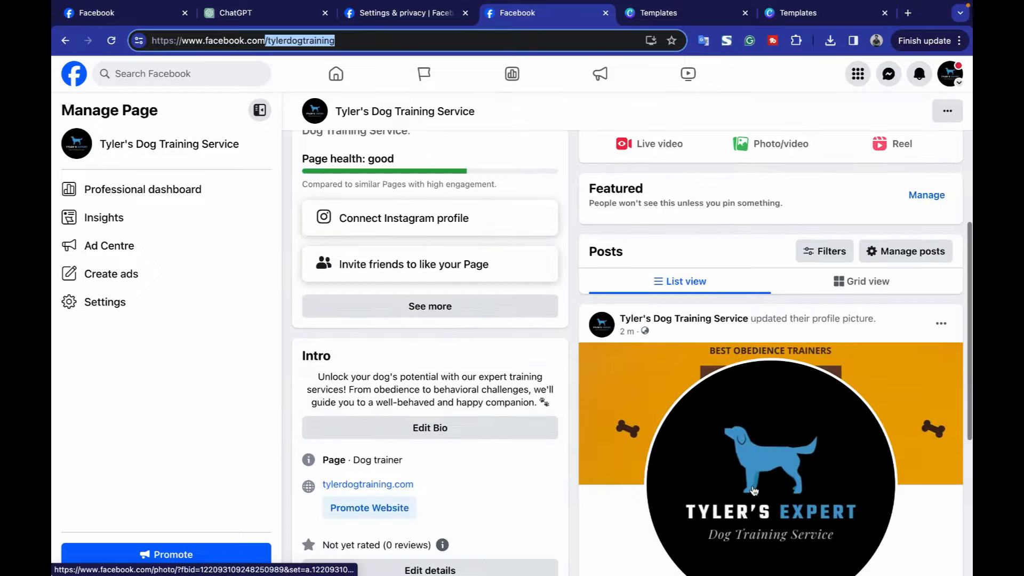
scroll(734, 485, up, 6)
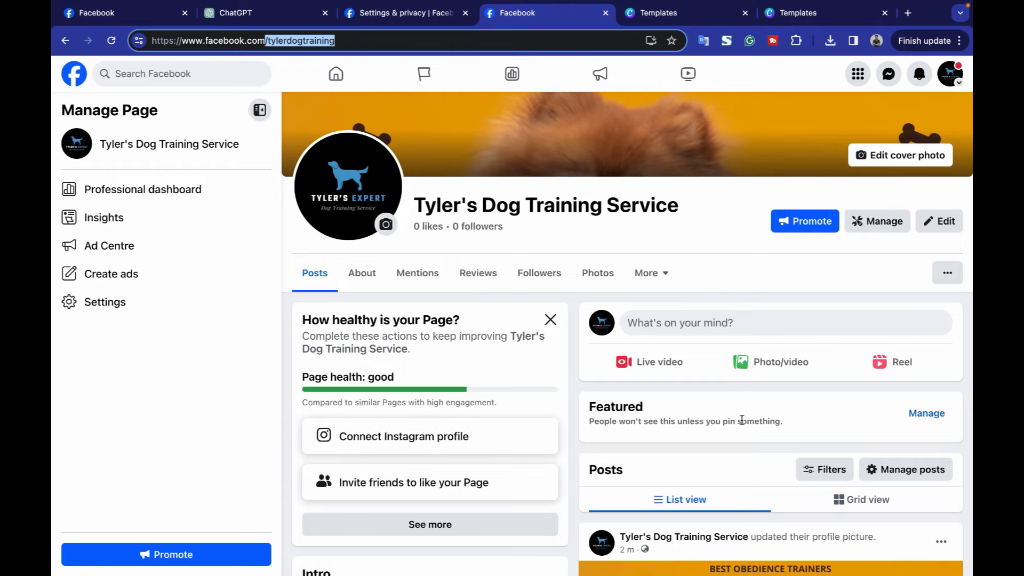
scroll(680, 228, down, 5)
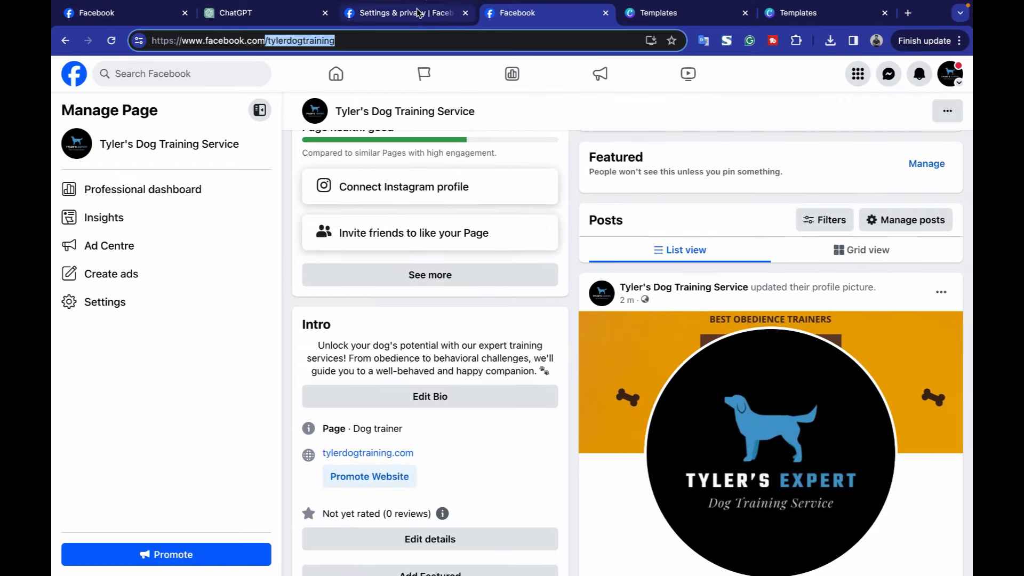
click(469, 19)
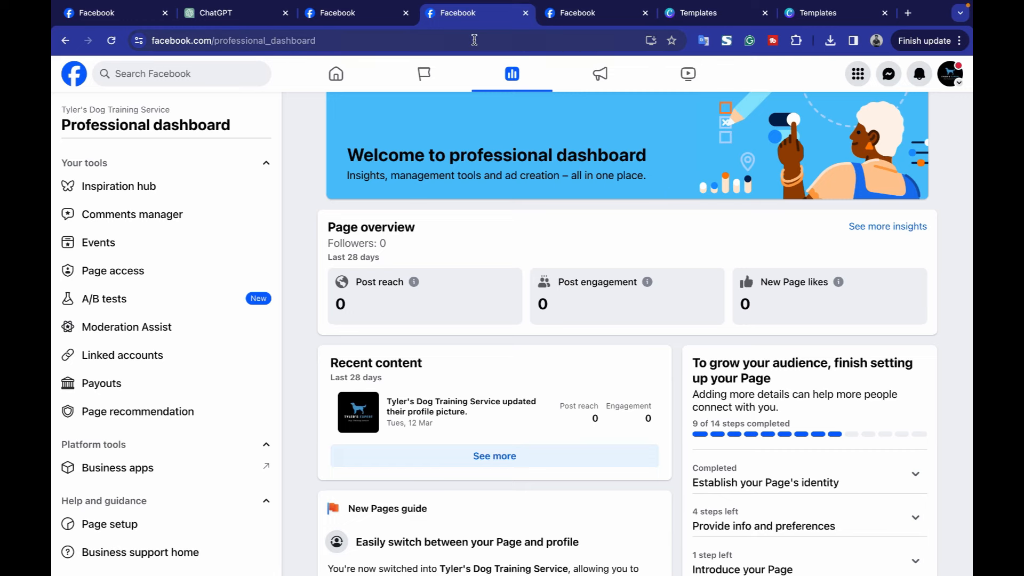
Search the web for 'meta suite' and open the Meta Business Suite result.
click(568, 15)
click(566, 40)
text(meat)
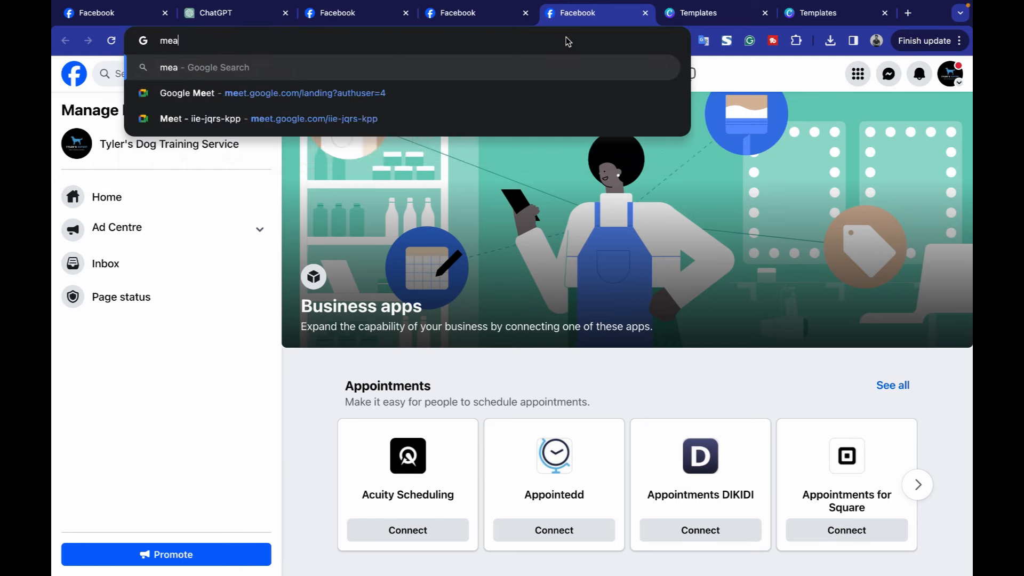
key(BackSpace)
key(BackSpace)
text(ta suite)
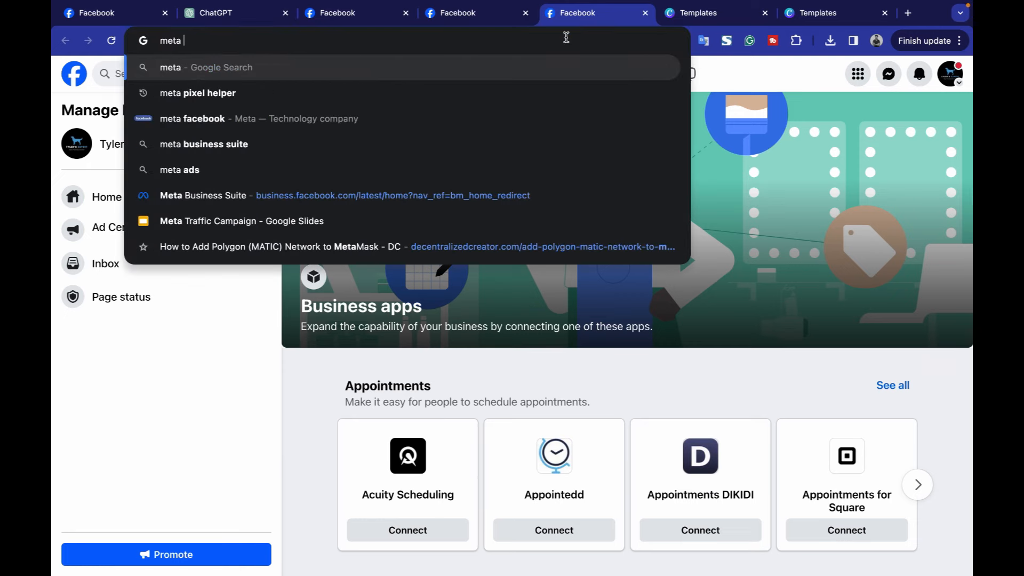
key(Return)
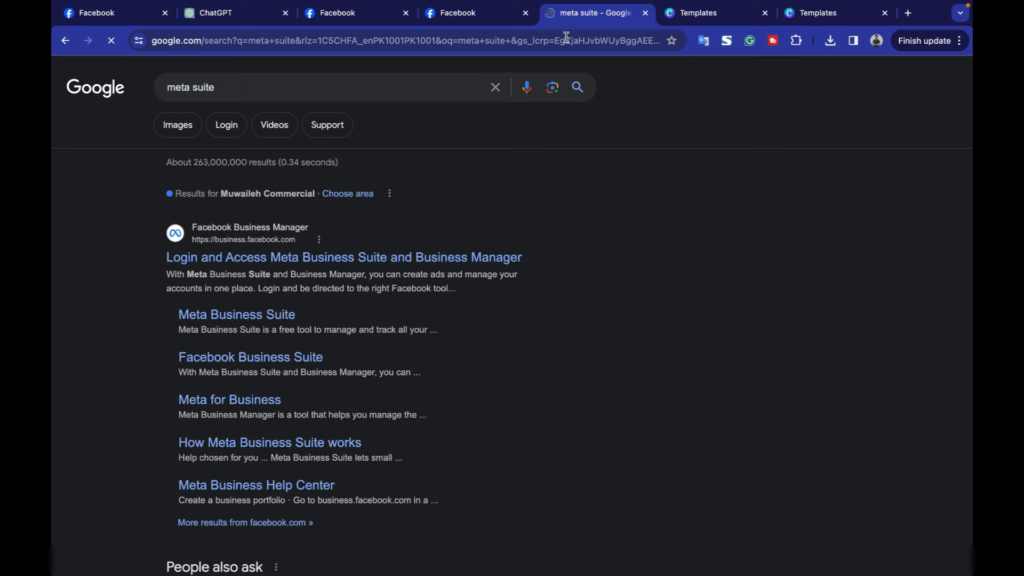
click(271, 320)
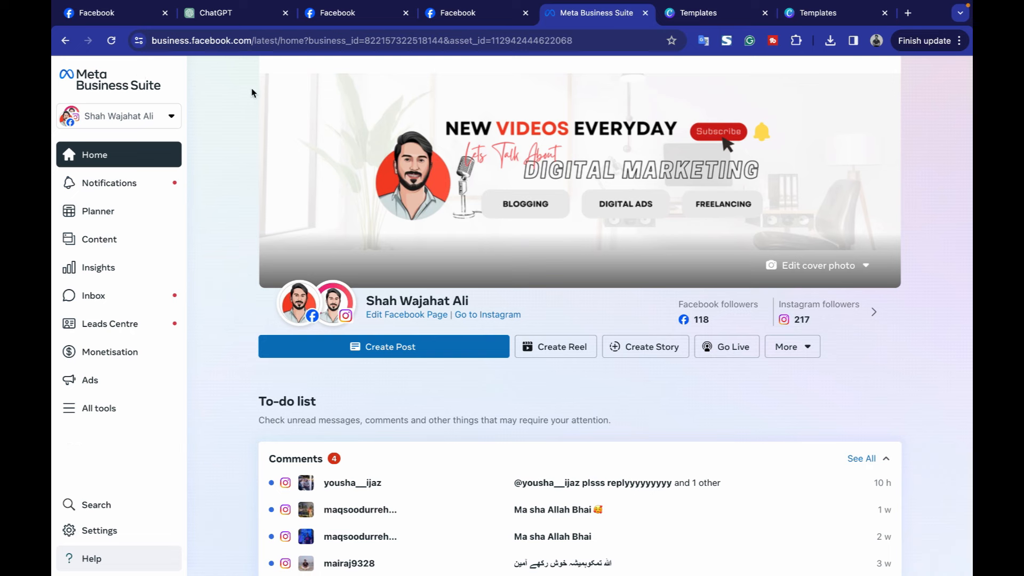
Copy the Business Suite address and load business.facebook.com in a new tab.
drag(254, 45, 152, 41)
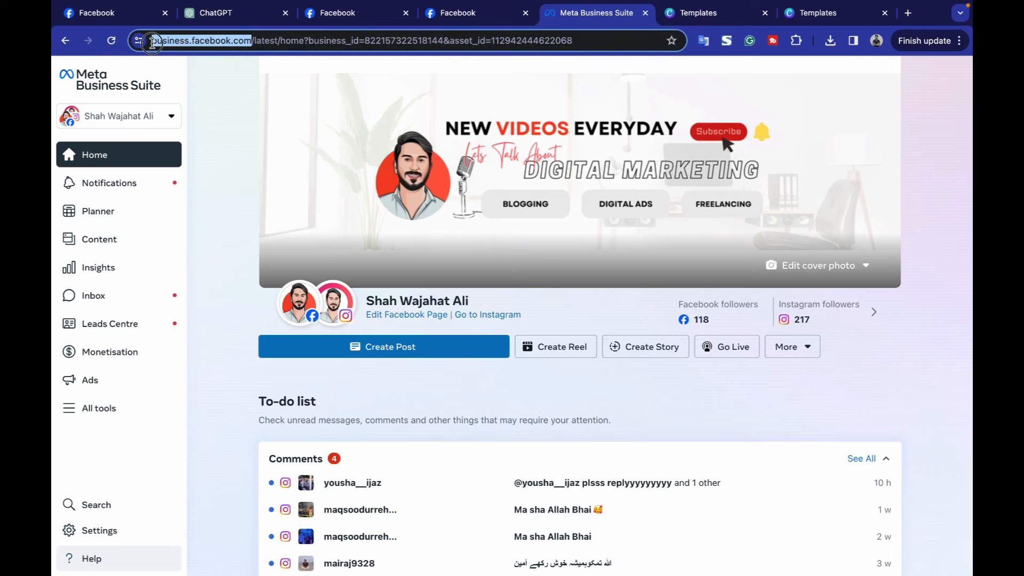
key(ctrl+c)
click(908, 13)
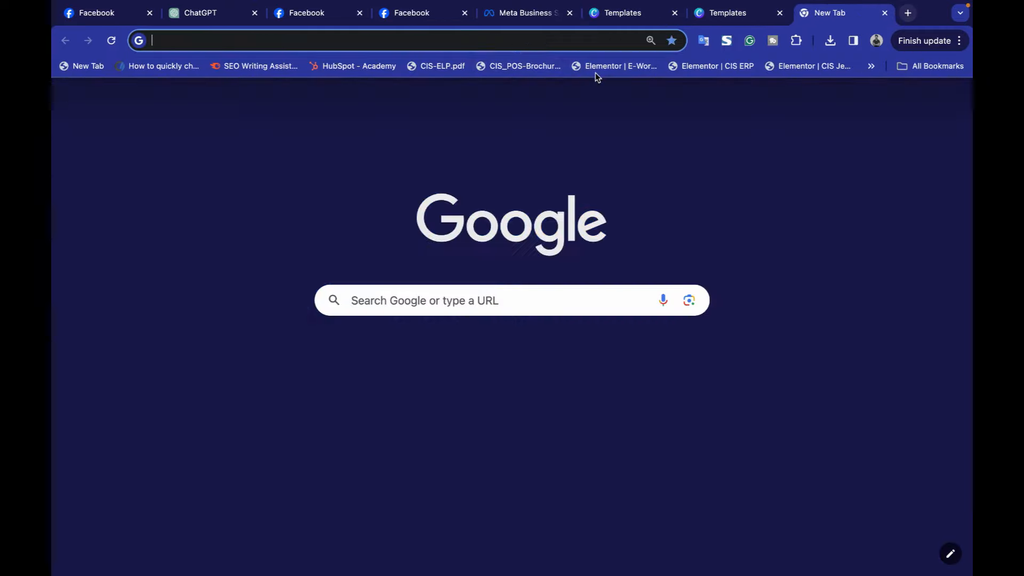
key(ctrl+v)
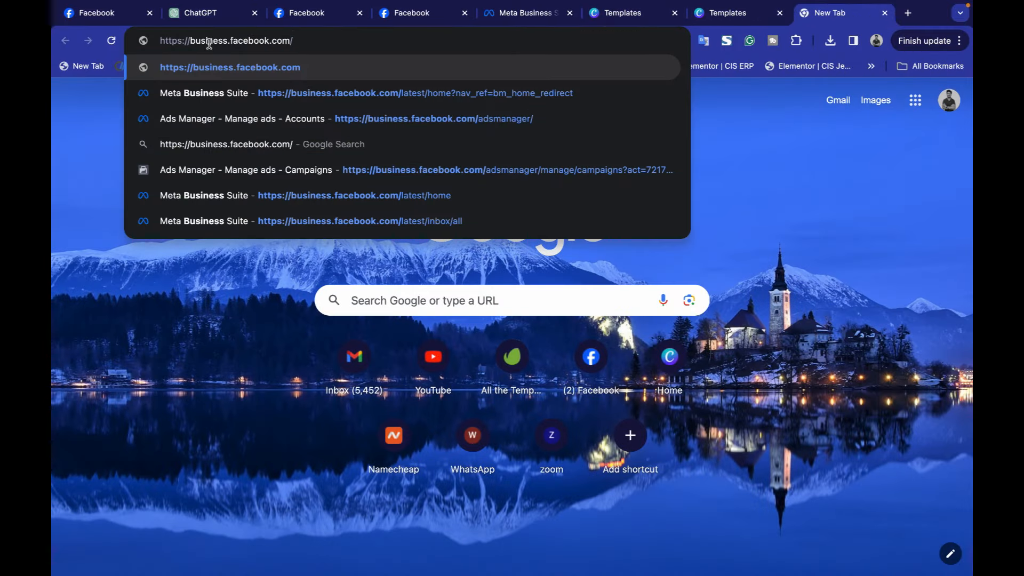
key(Return)
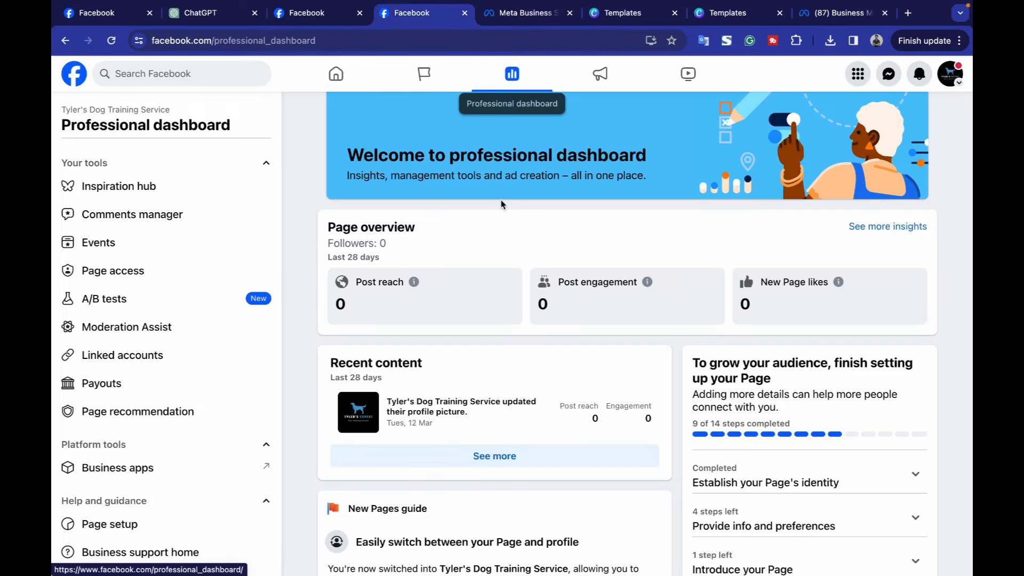
click(525, 22)
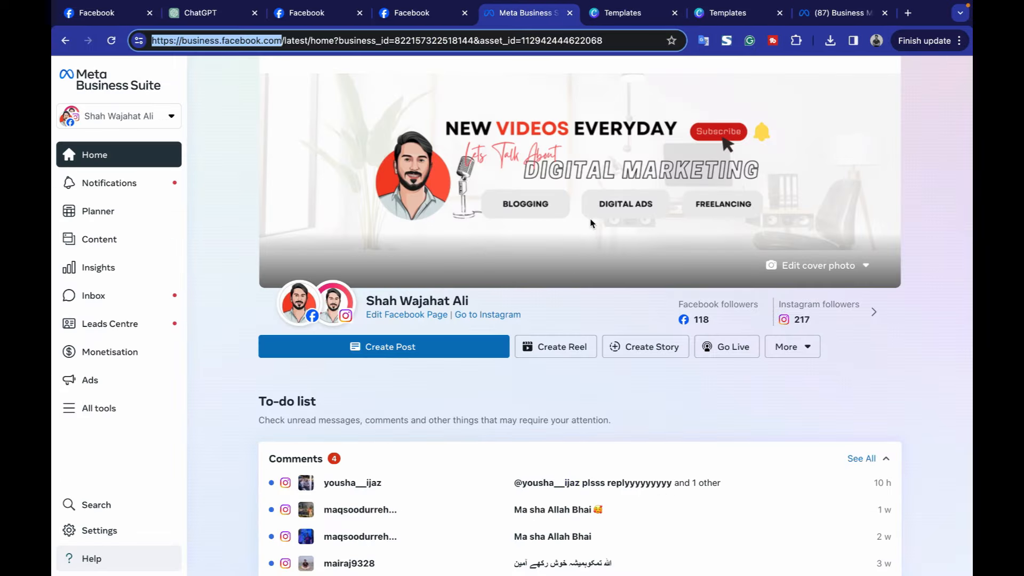
Switch the active account to the Tyler's Dog Training Service page.
click(134, 118)
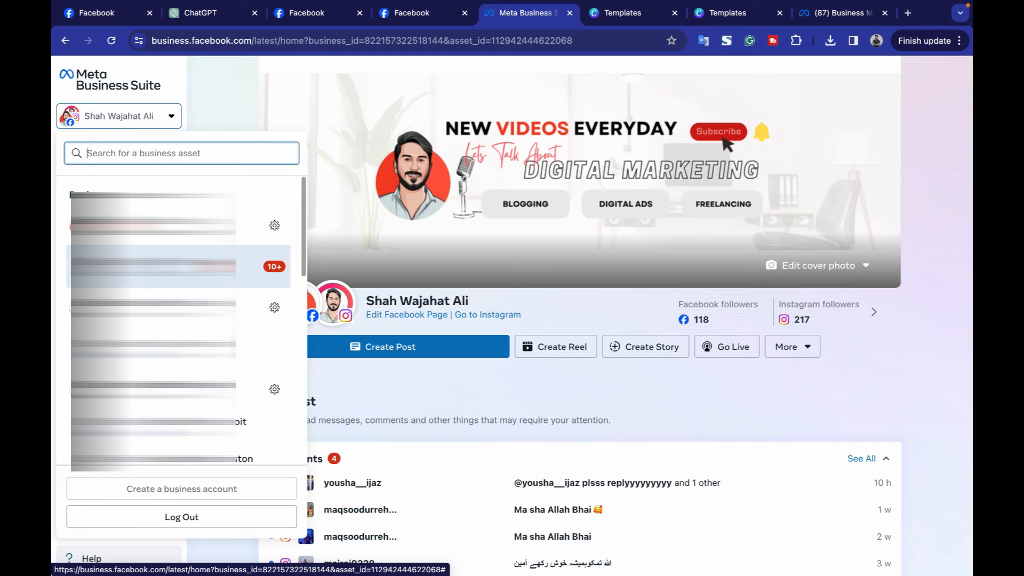
scroll(238, 348, down, 5)
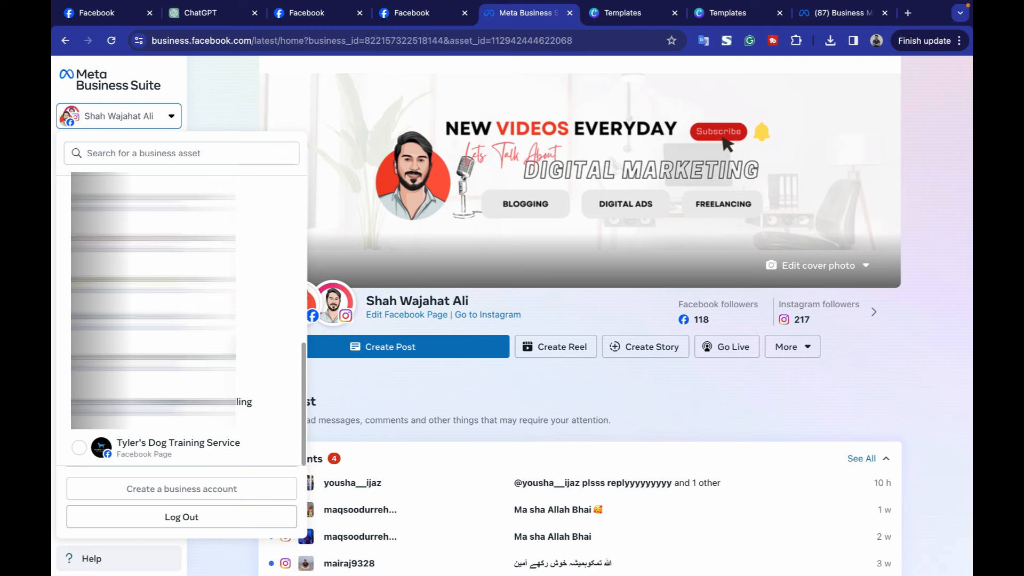
click(86, 451)
scroll(499, 294, up, 3)
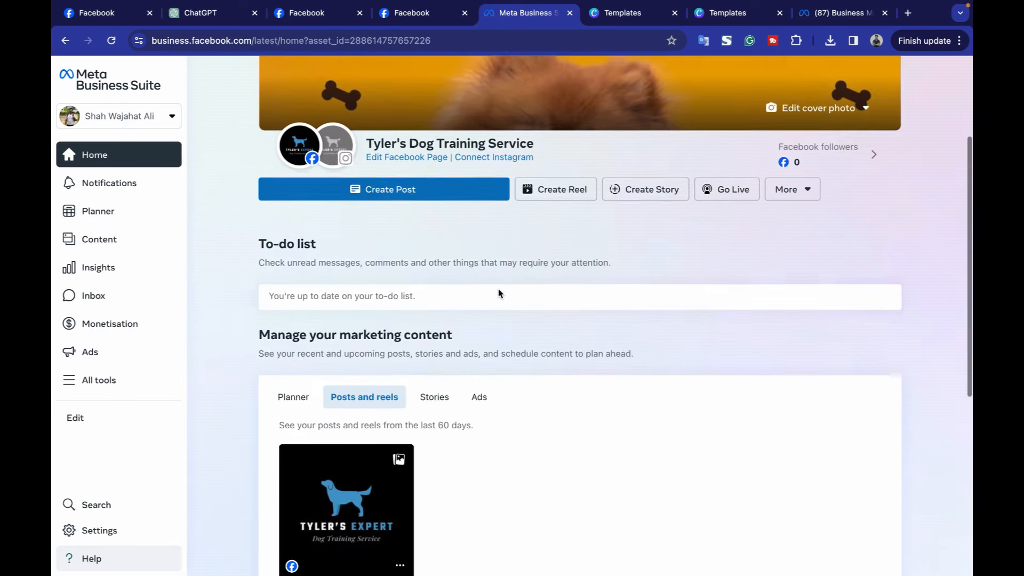
Go to Inbox automations from All tools and start a new Instant reply automation.
click(142, 381)
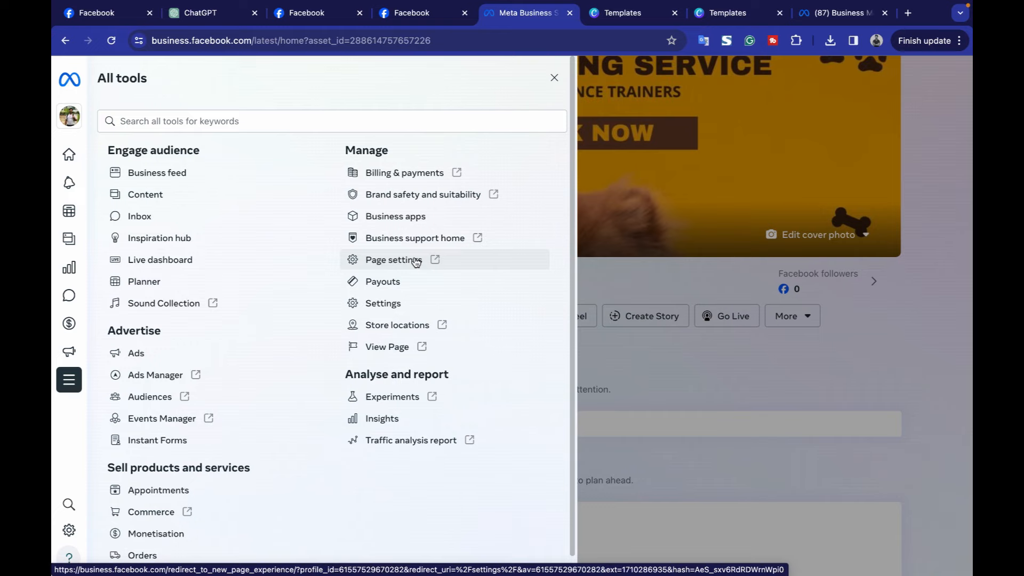
scroll(346, 368, down, 1)
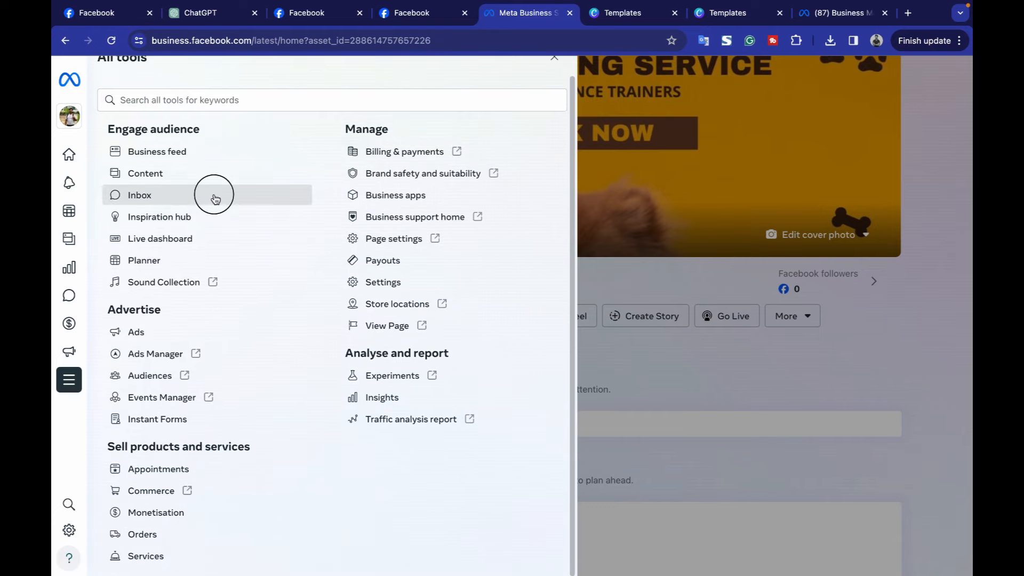
click(210, 196)
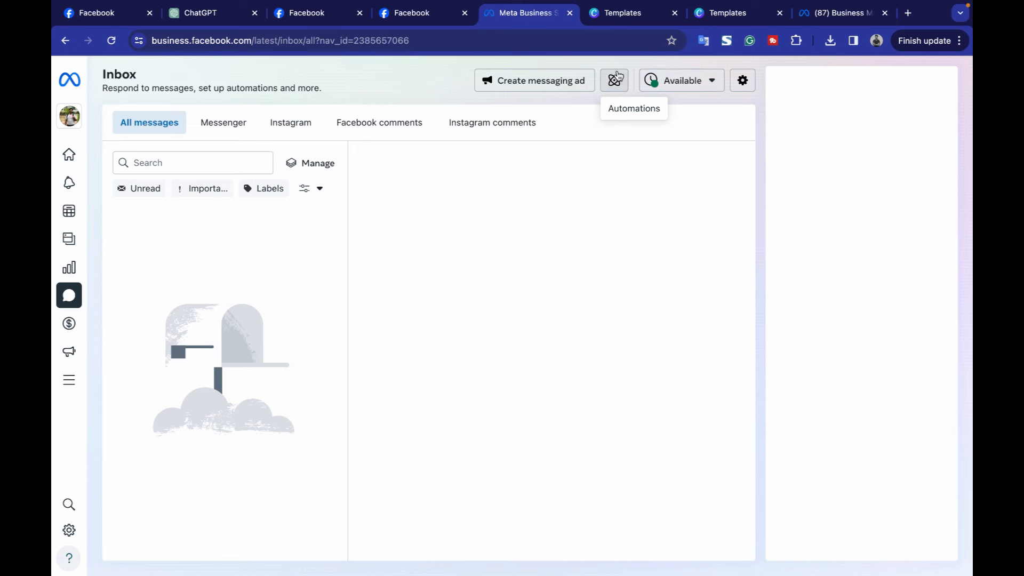
click(616, 79)
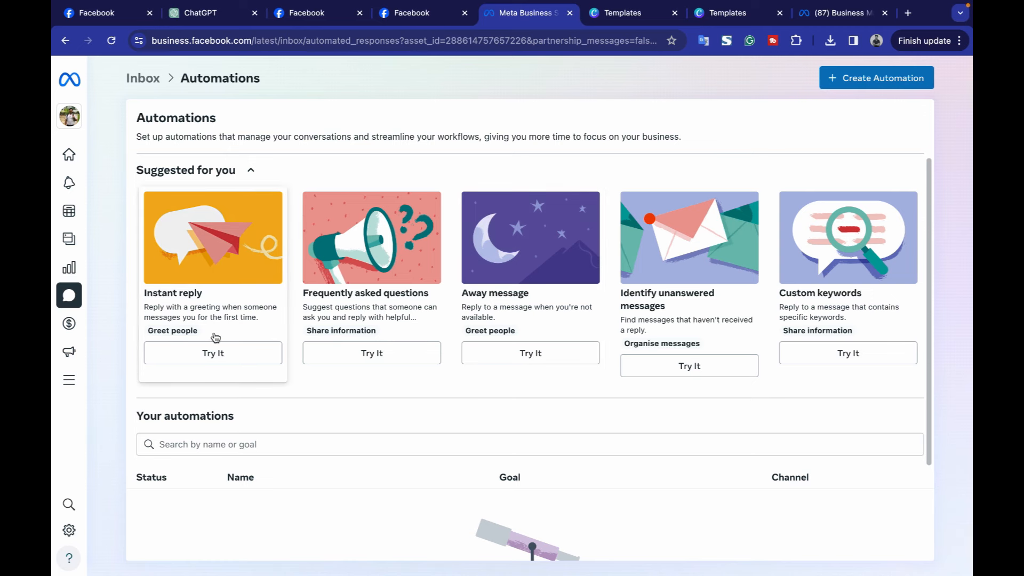
click(198, 359)
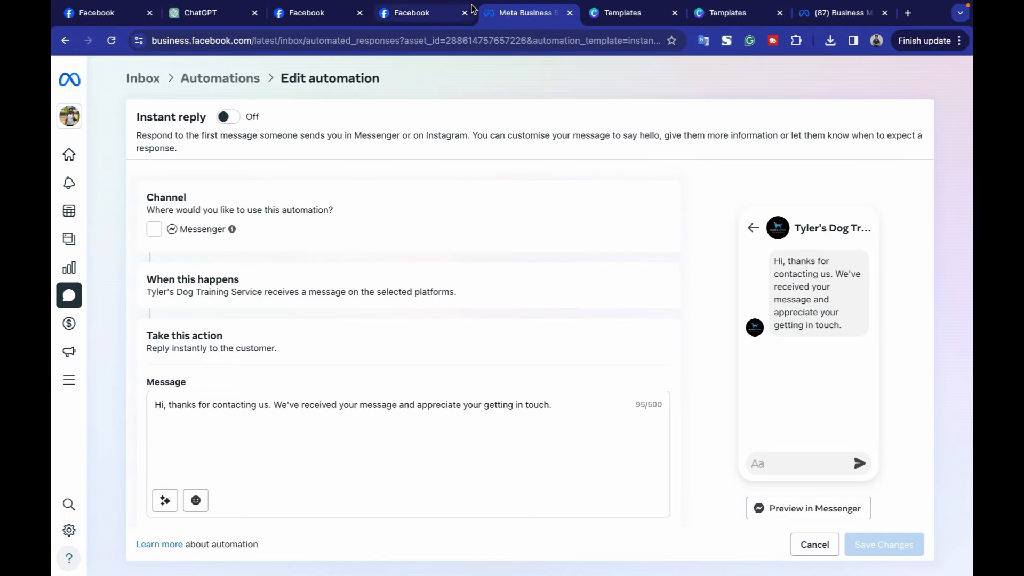
drag(213, 12, 457, 17)
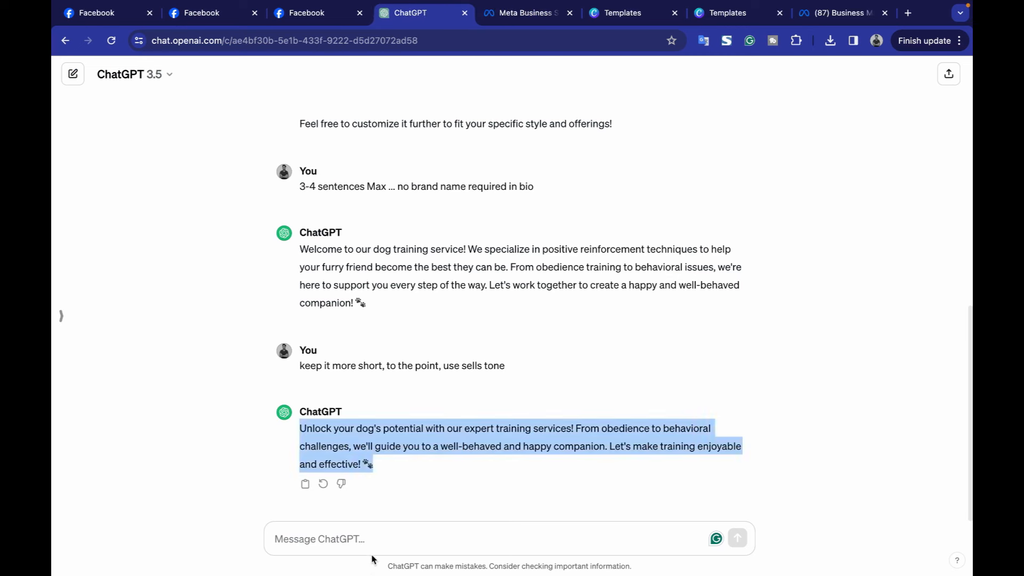
Have ChatGPT write a welcome greeting for Tyler's Dog training service naming three programs, and select it.
click(354, 537)
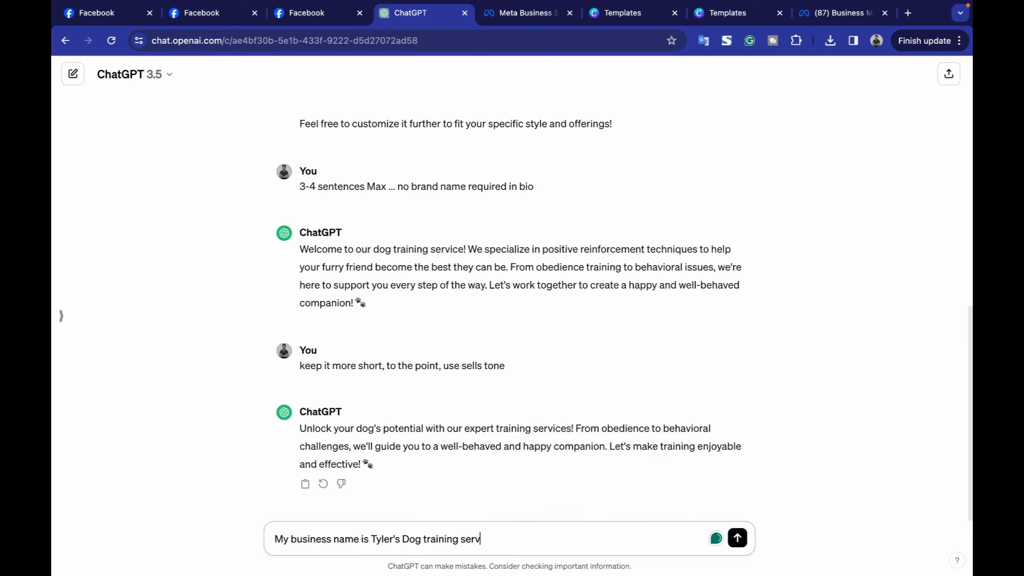
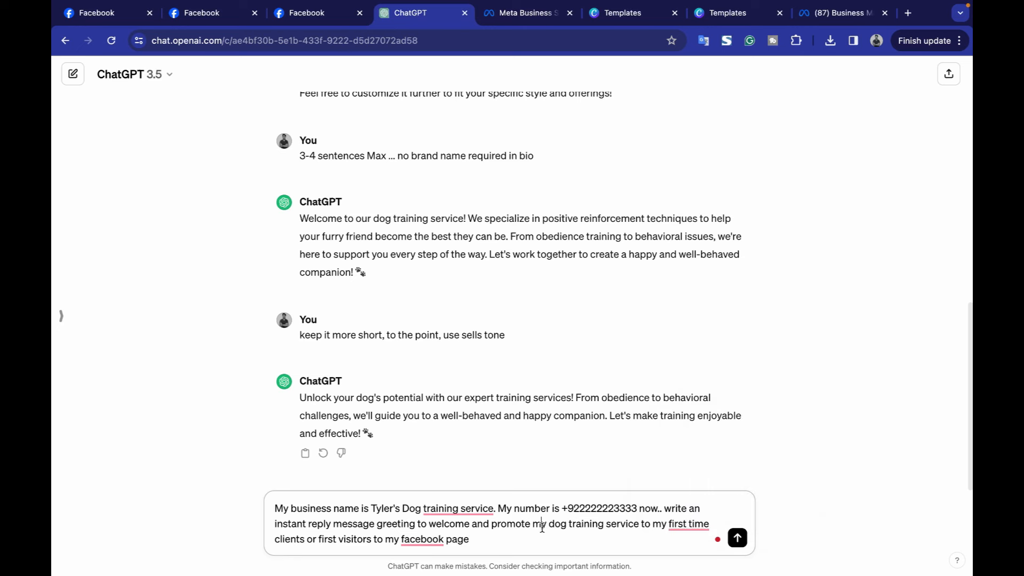
key(Return)
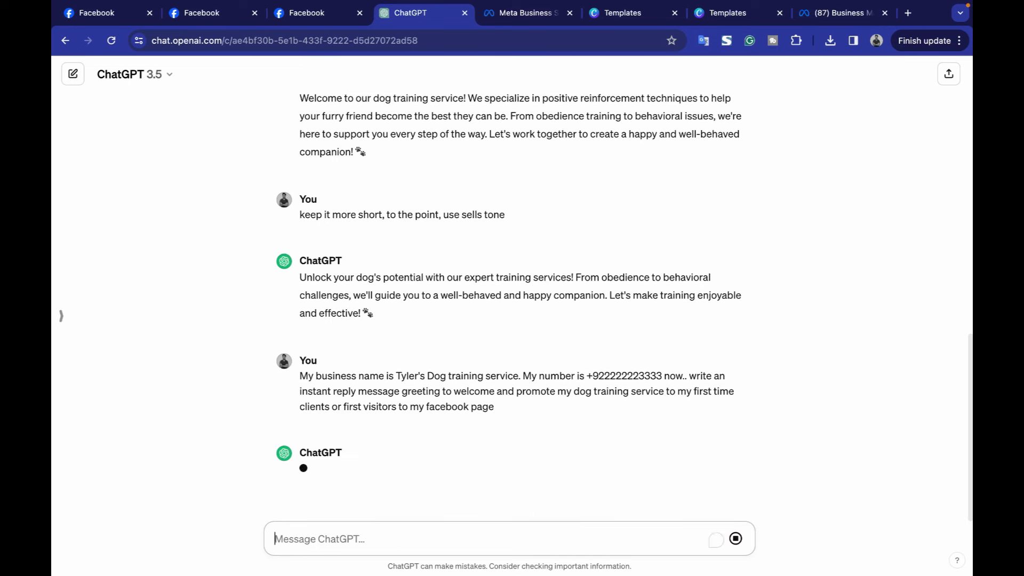
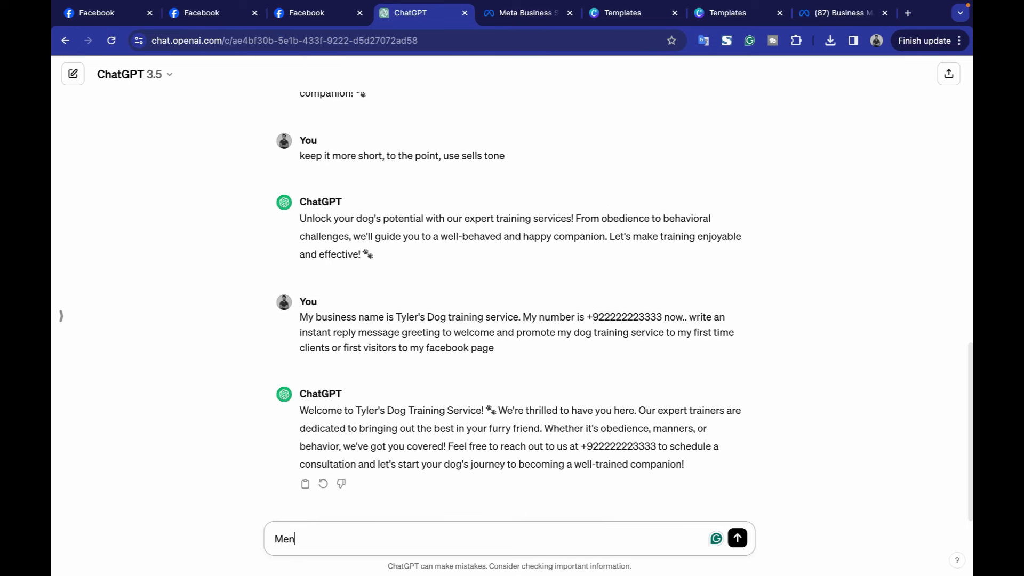
key(Return)
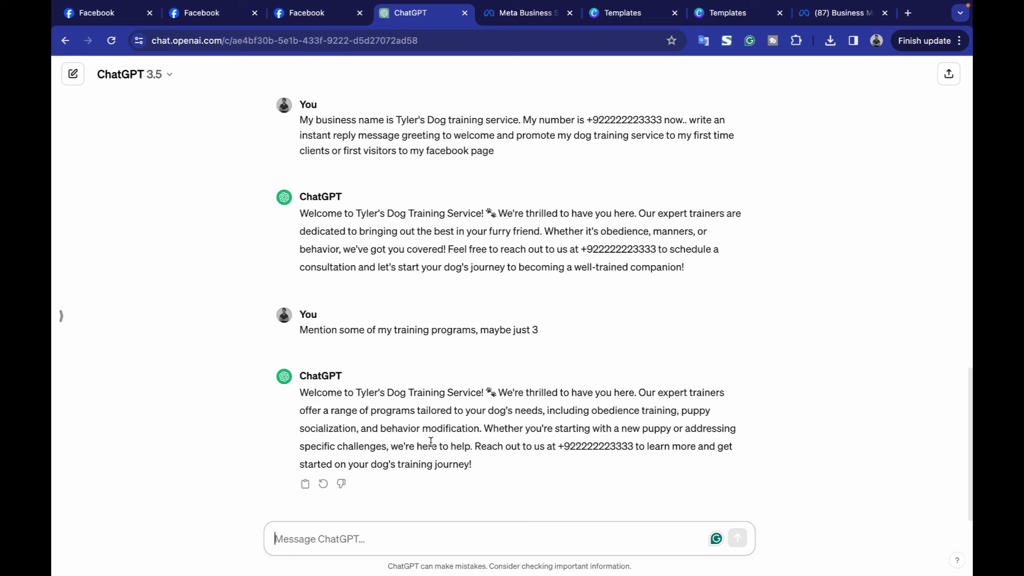
drag(299, 393, 523, 475)
key(ctrl+c)
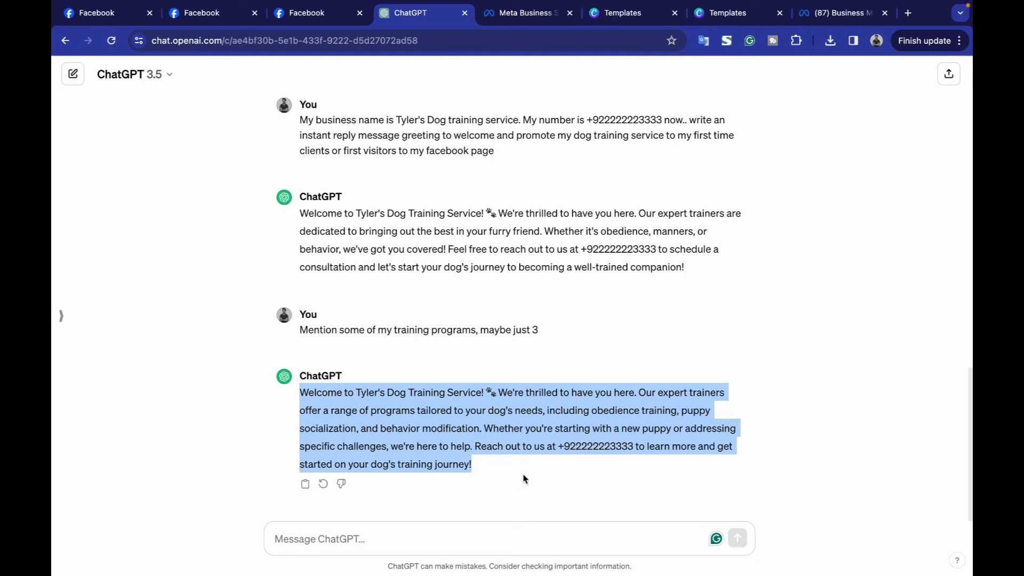
click(527, 14)
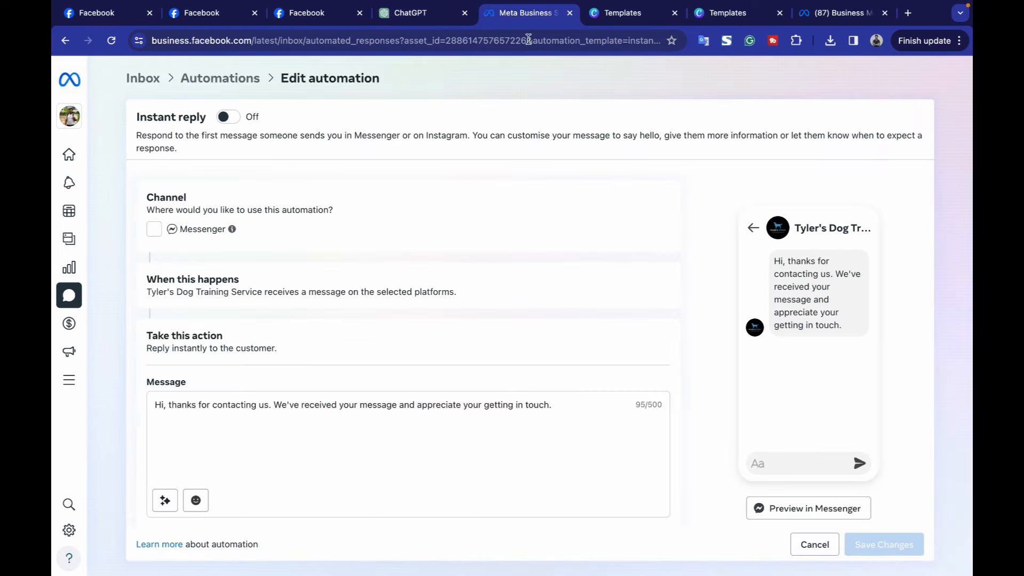
Paste the ChatGPT welcome message as the instant reply, enable Messenger, and save the changes.
triple_click(508, 403)
key(ctrl+v)
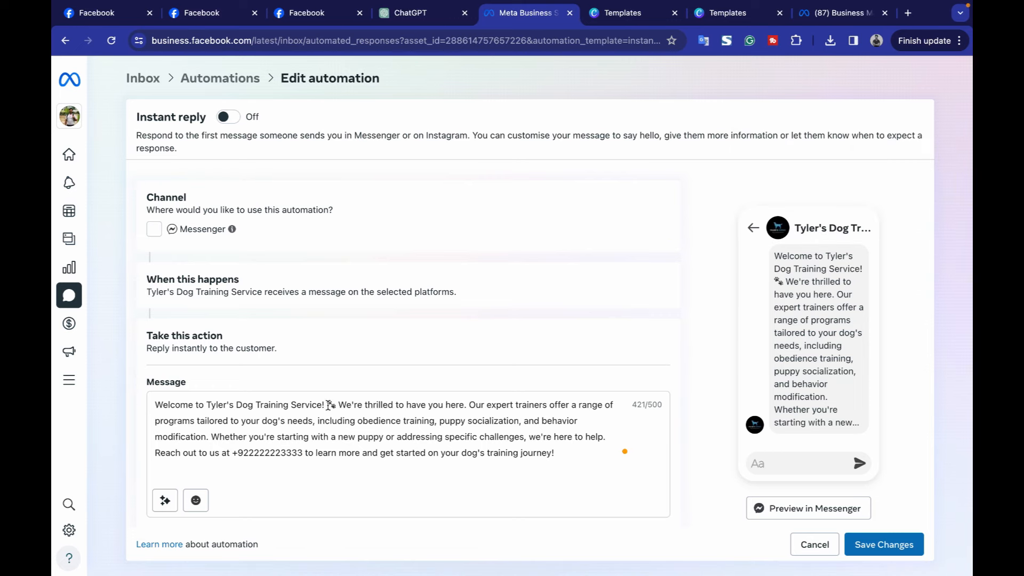
key(Return)
click(154, 229)
scroll(304, 400, down, 1)
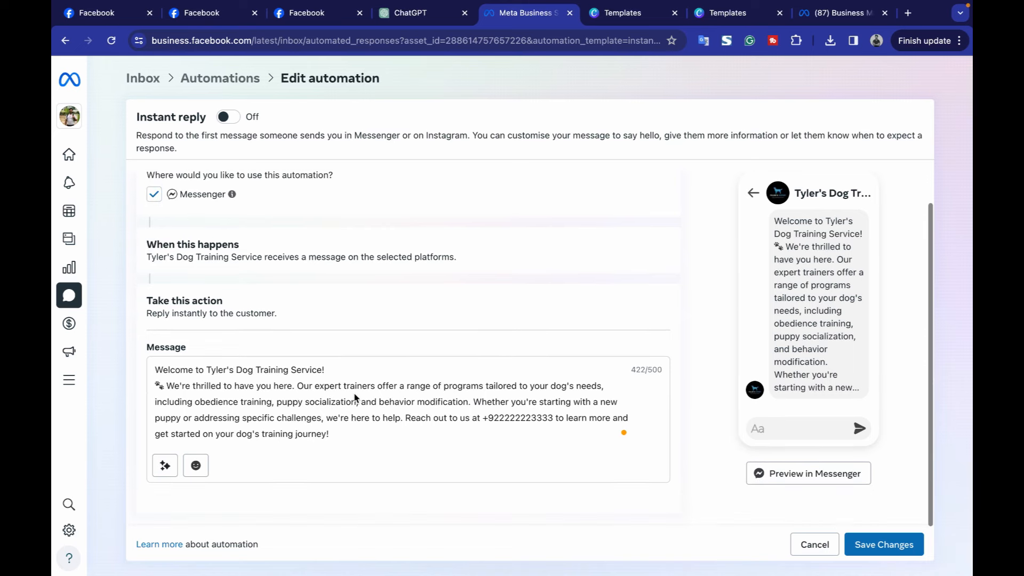
click(884, 545)
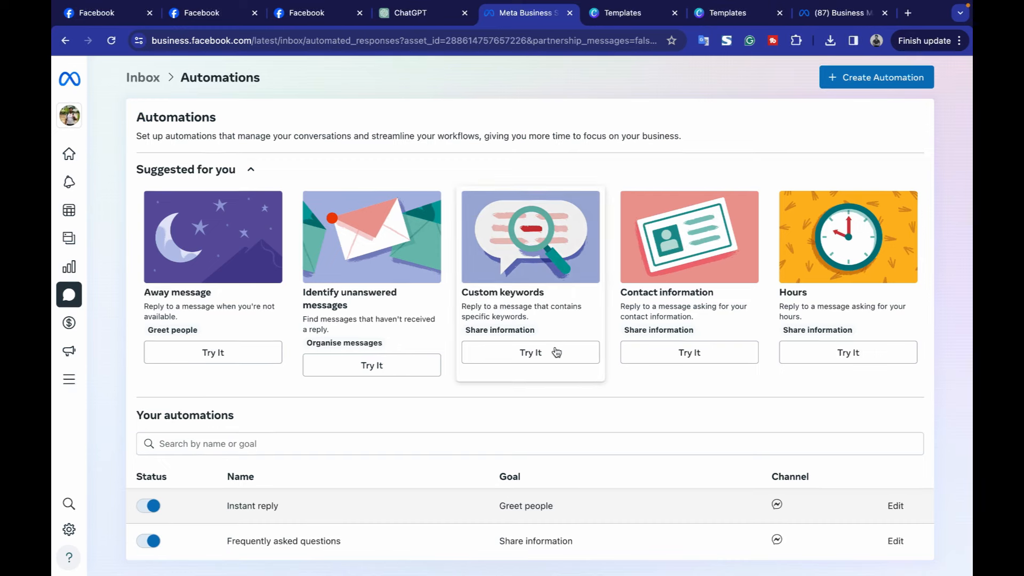
Start a new Custom keywords automation and name it Price.
drag(227, 510, 311, 507)
click(310, 511)
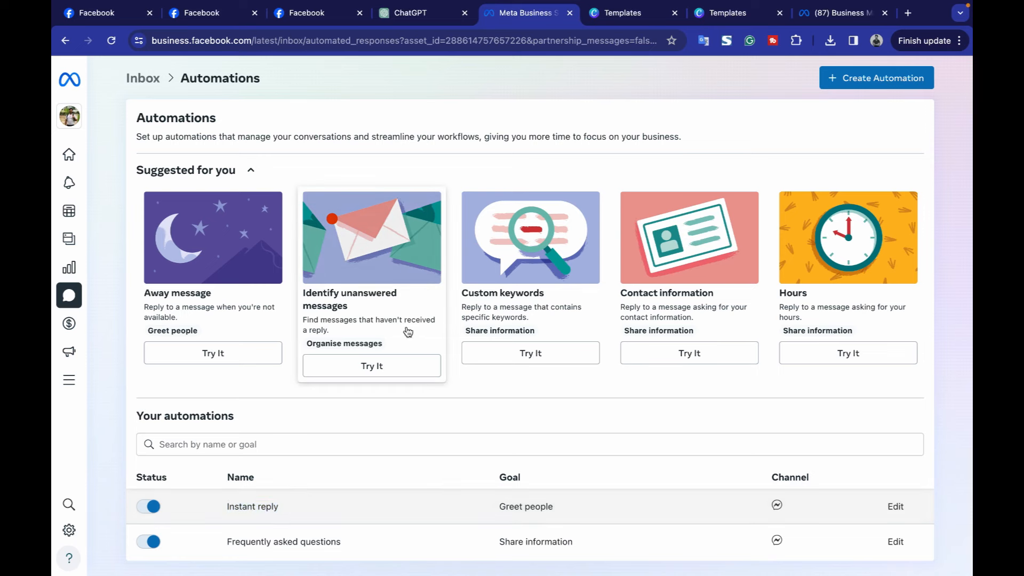
click(512, 307)
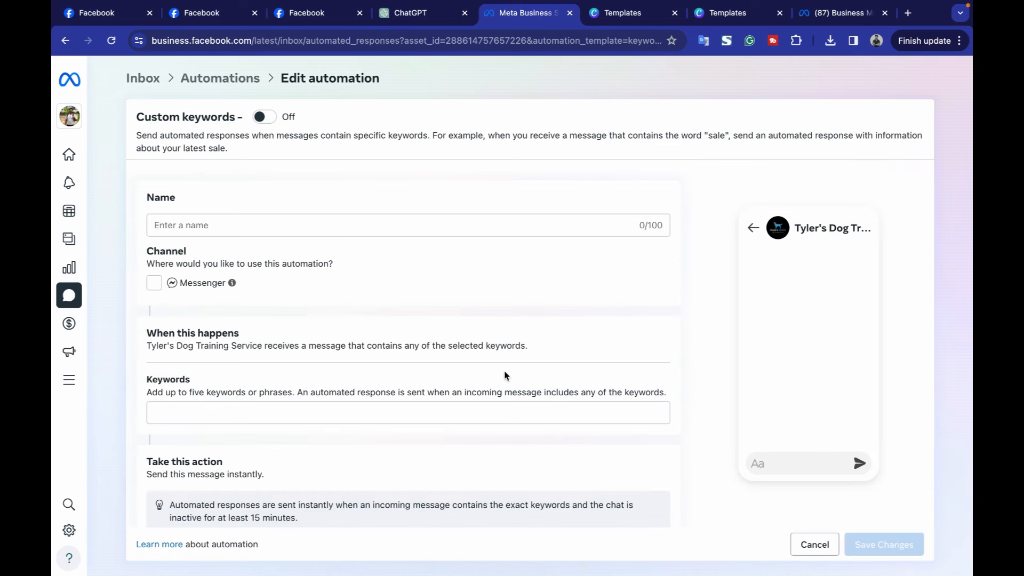
scroll(533, 223, down, 5)
scroll(533, 224, up, 5)
click(533, 223)
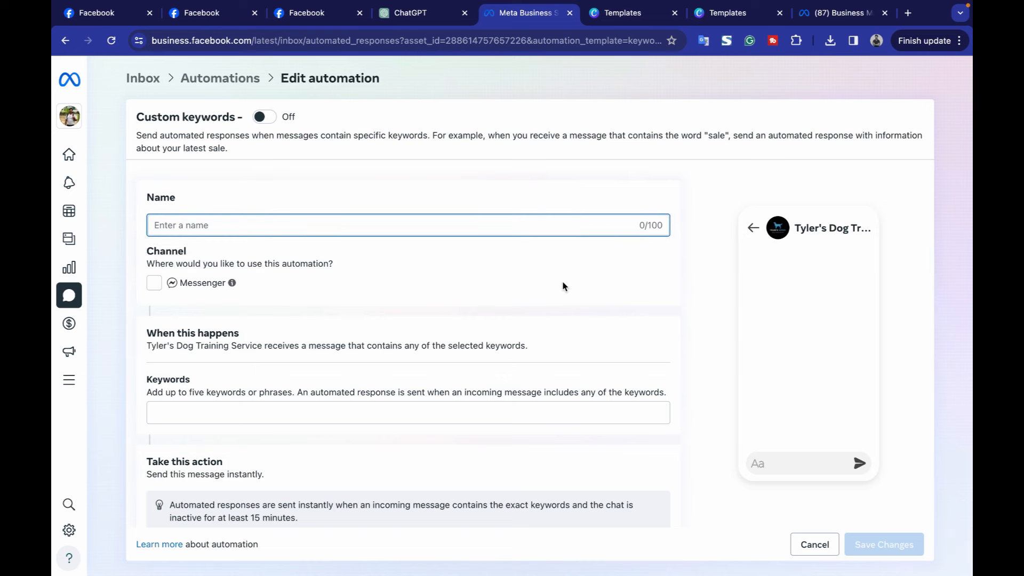
text(Price)
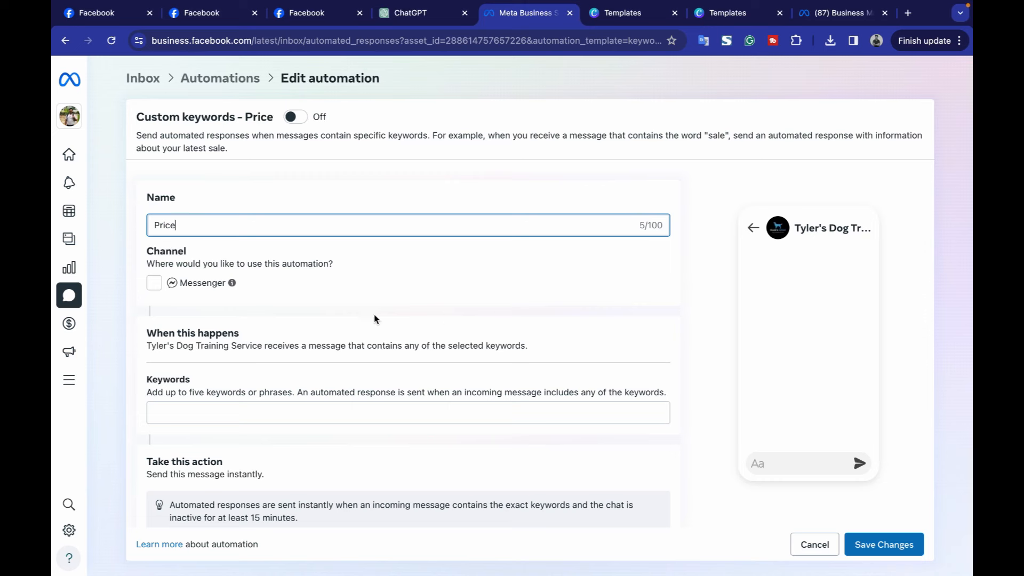
Enable Messenger and add the trigger keywords price and service charge.
click(169, 283)
scroll(245, 235, down, 4)
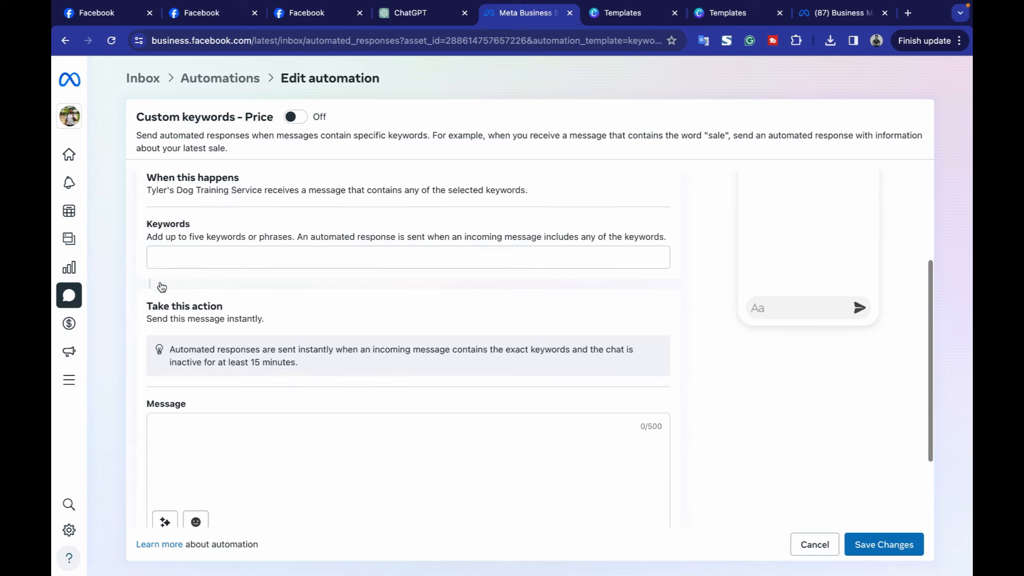
click(249, 224)
text(price)
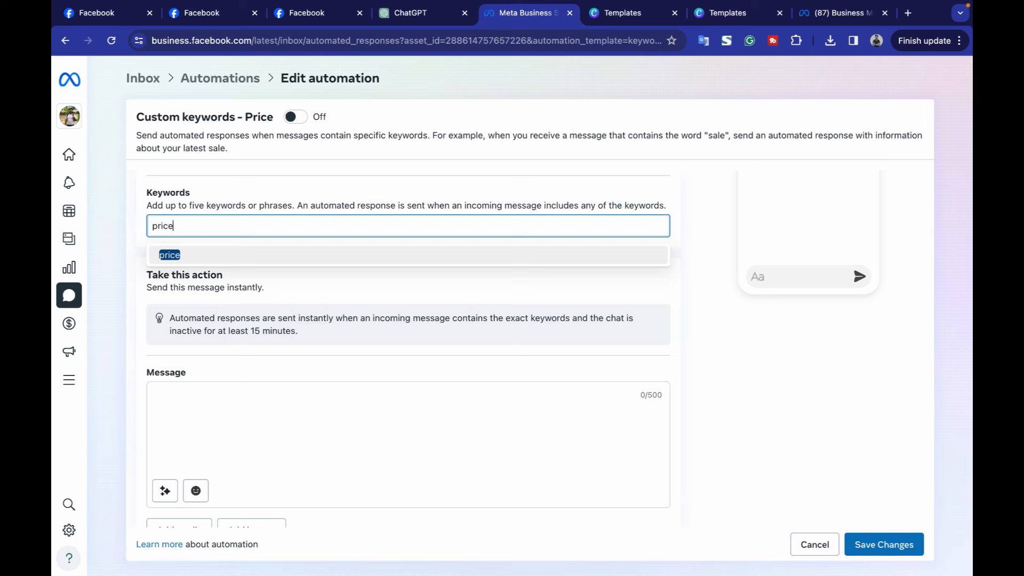
key(Return)
text(s)
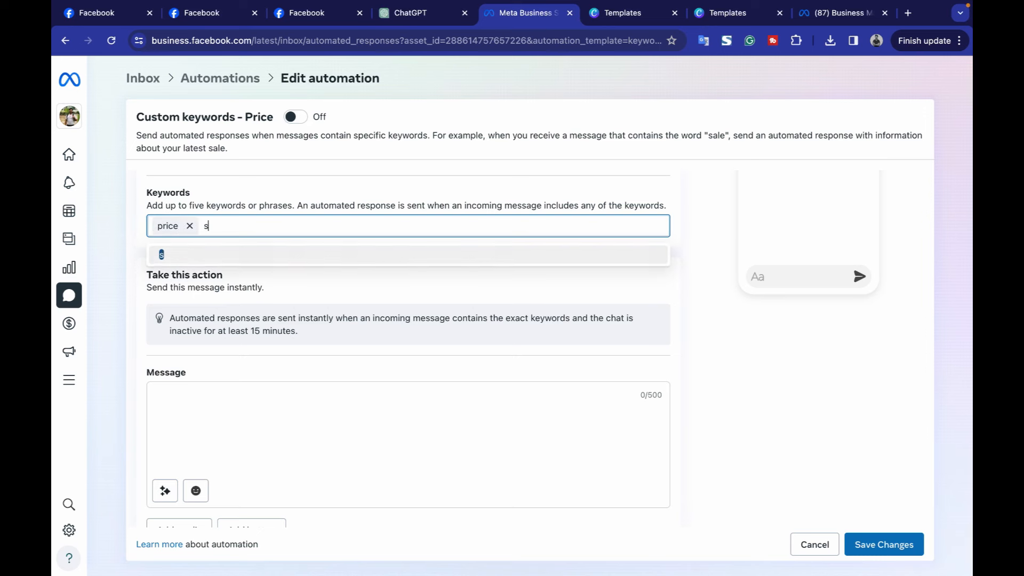
text(ervice charge)
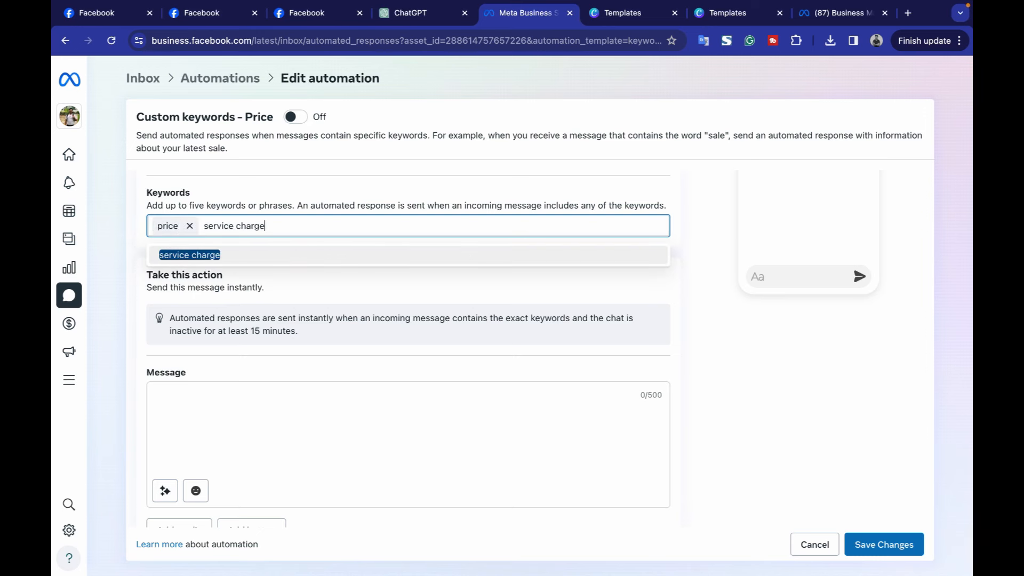
key(Return)
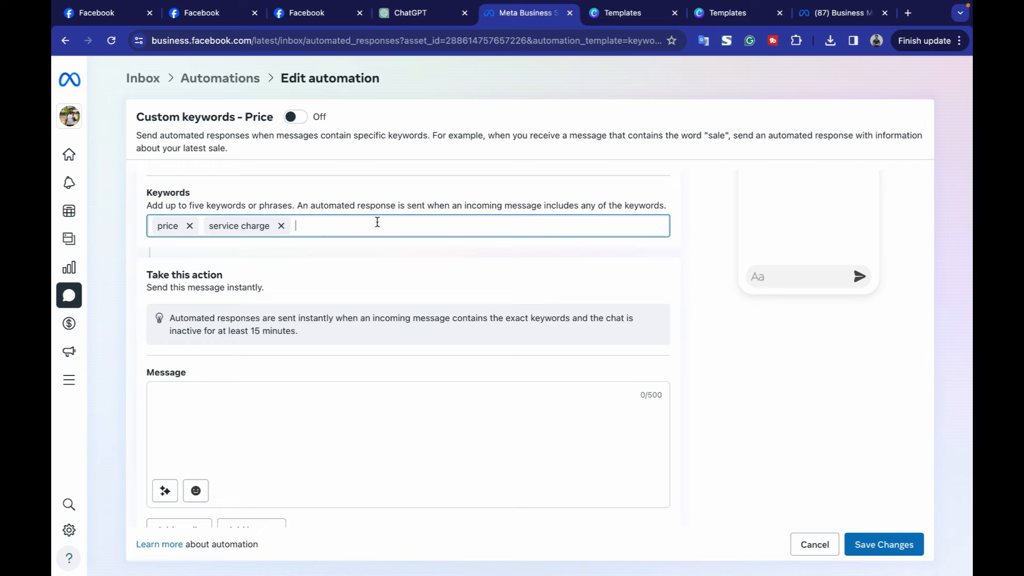
click(311, 441)
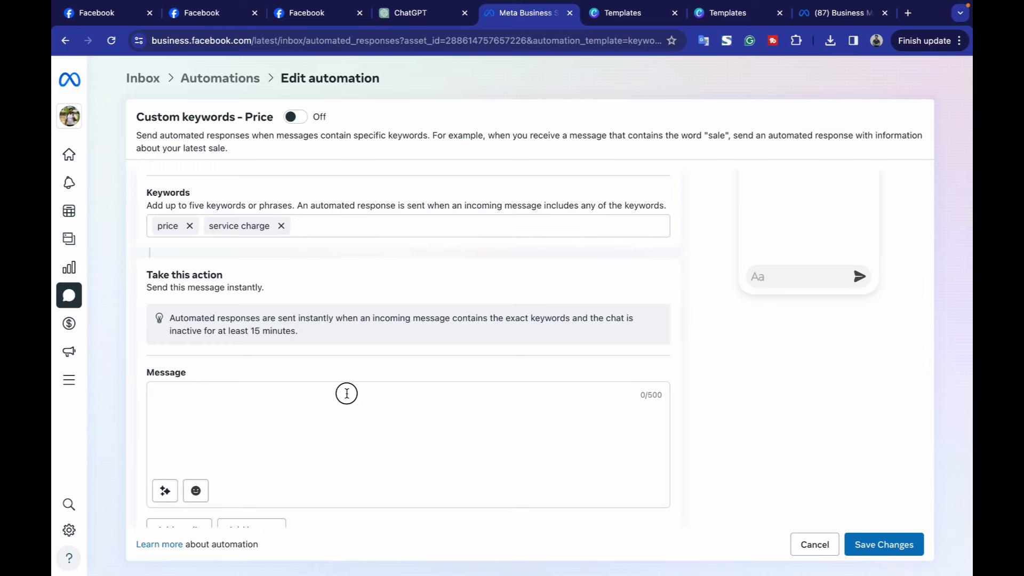
click(434, 12)
Ask ChatGPT 'give me 3 pricing options' and select the package list with its prices.
click(507, 540)
text(give m)
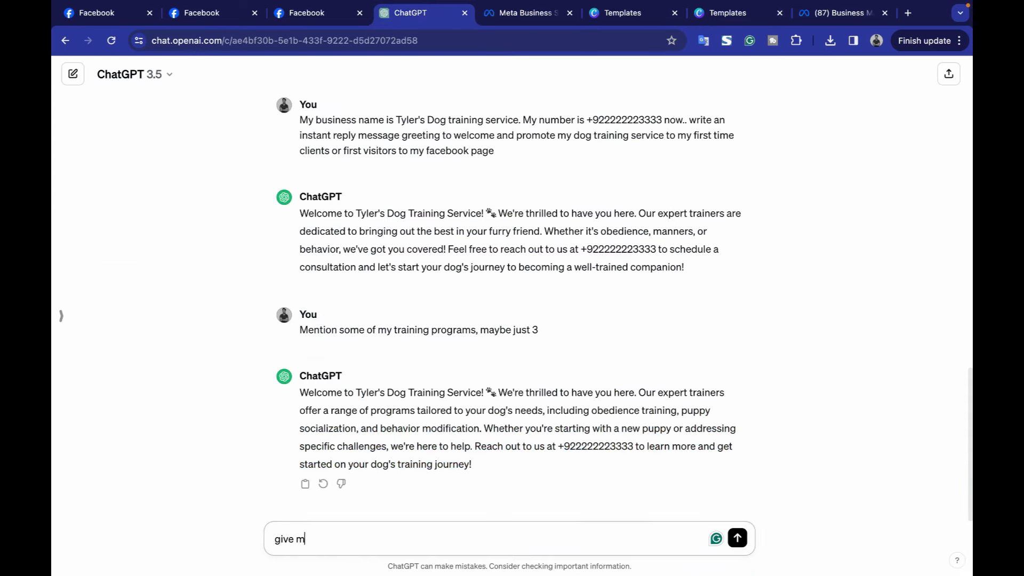
text(e 3 pricing options)
key(Return)
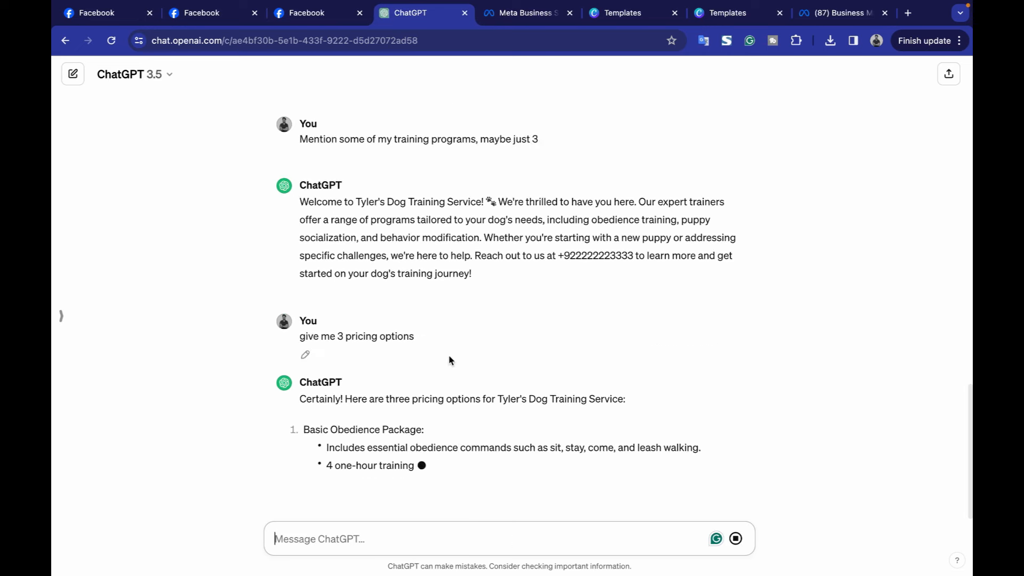
drag(295, 342, 515, 399)
click(515, 400)
drag(305, 340, 515, 488)
scroll(514, 487, down, 3)
shift+click(479, 430)
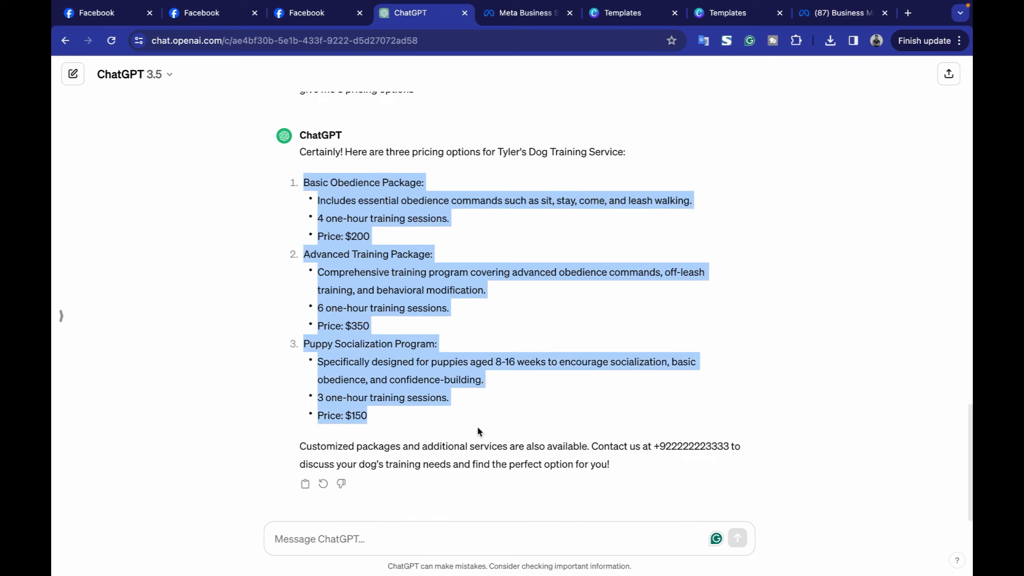
Paste the three package prices into the Price automation's reply message and save it.
click(314, 12)
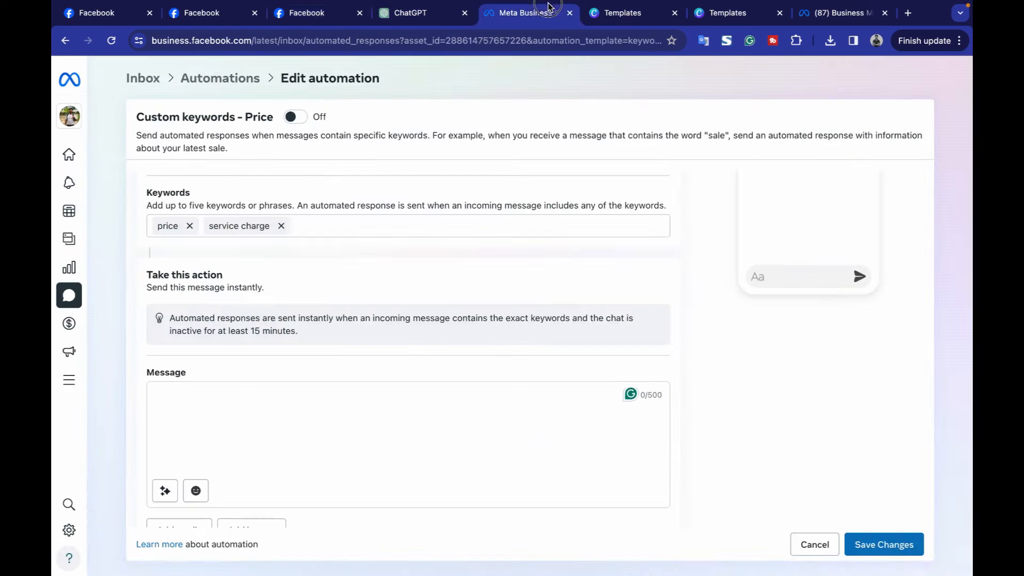
click(552, 8)
click(476, 401)
key(ctrl+v)
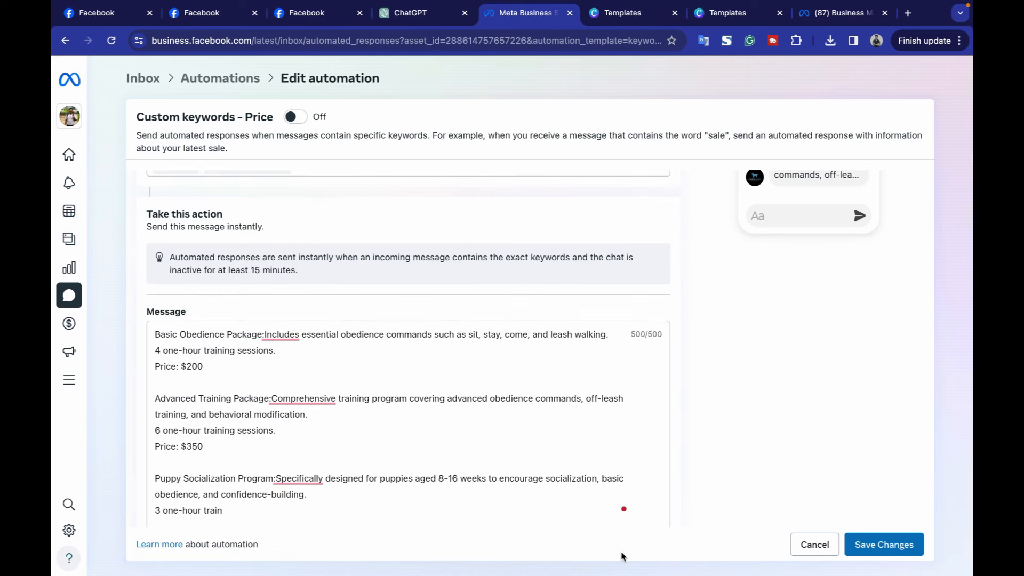
click(886, 550)
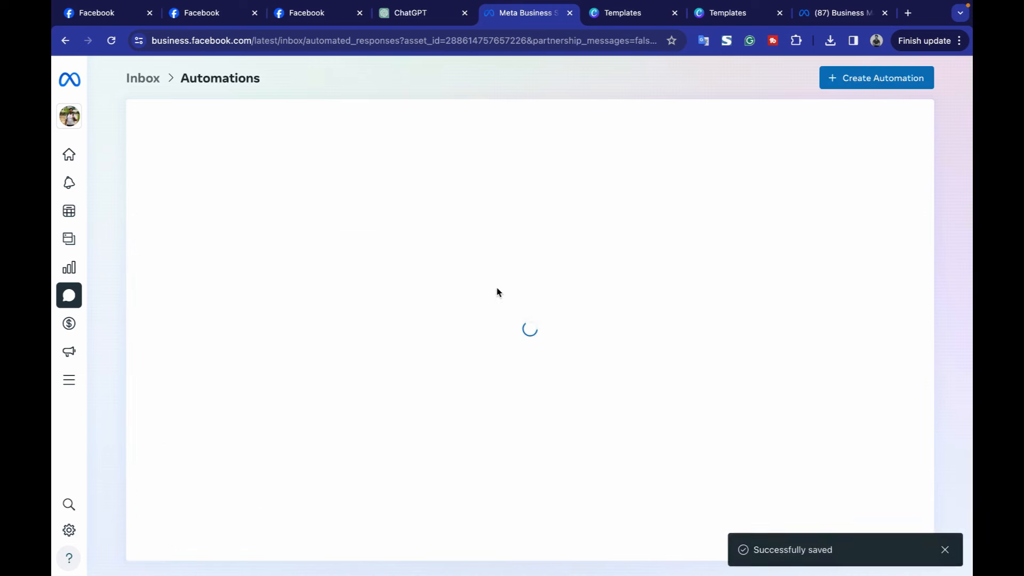
Dismiss the saved confirmation and reopen the Price automation to check it.
scroll(384, 458, down, 1)
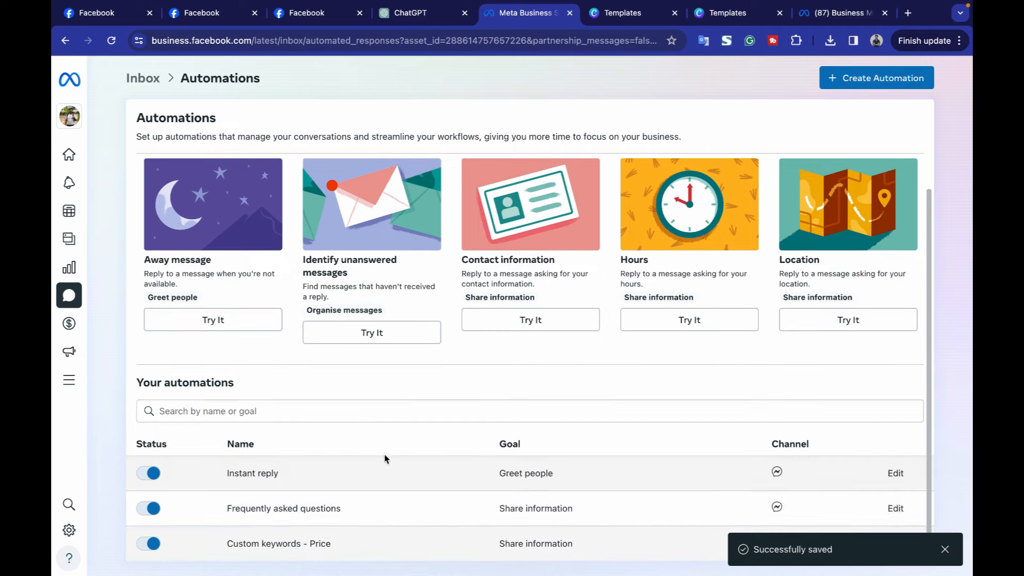
click(944, 549)
click(894, 543)
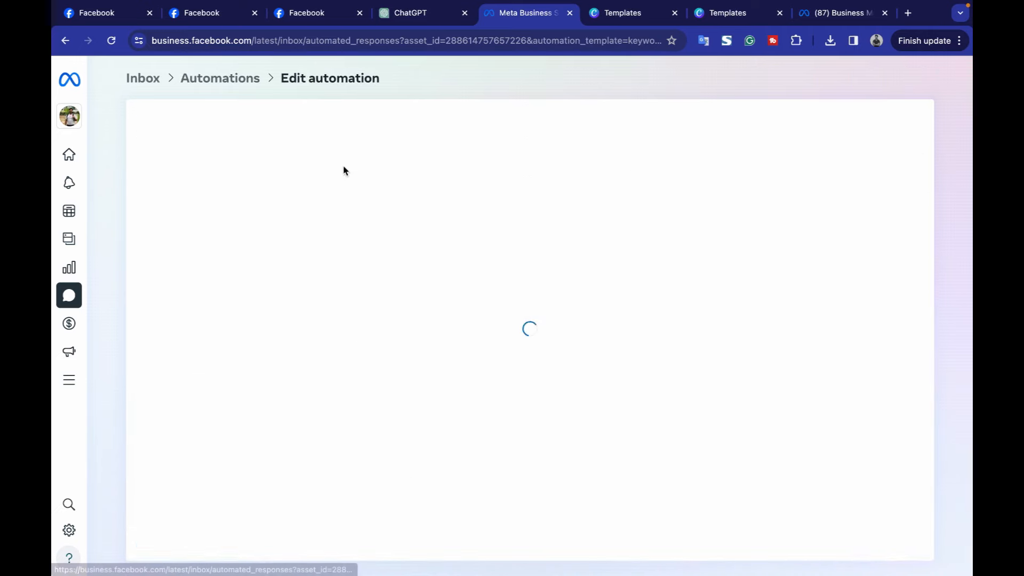
click(858, 536)
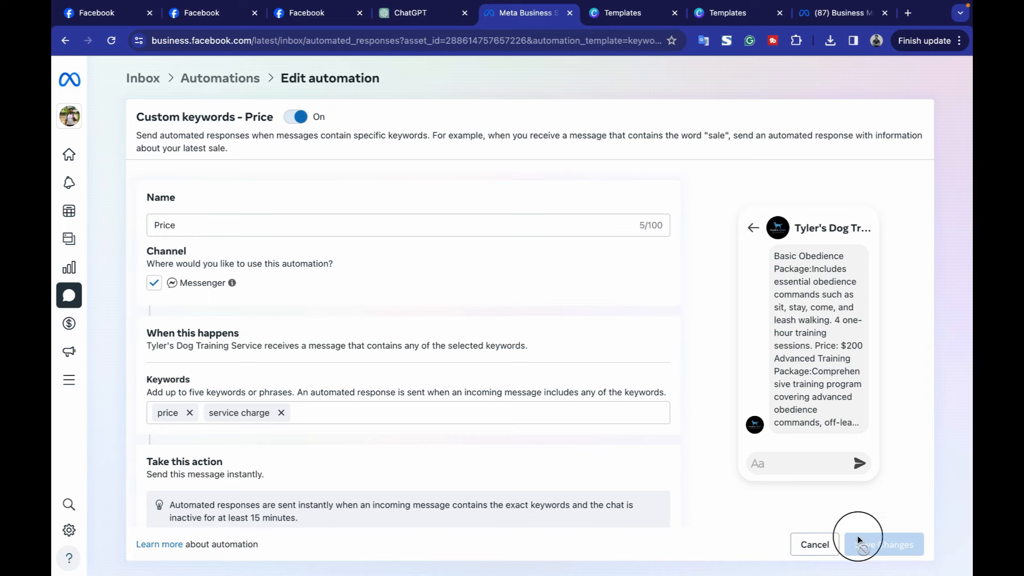
scroll(570, 306, down, 5)
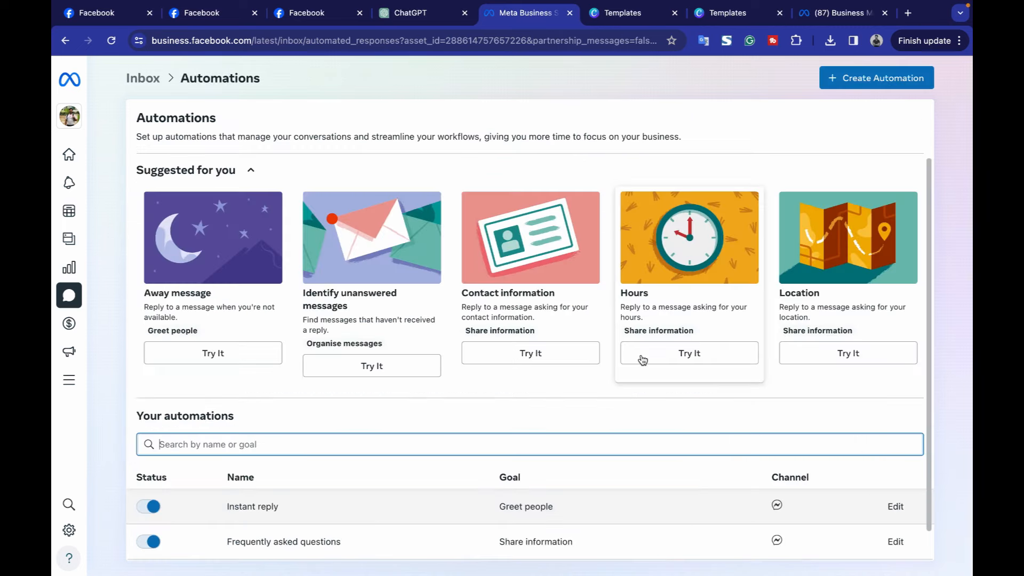
Start a Contact information automation and switch it on for Messenger.
click(456, 292)
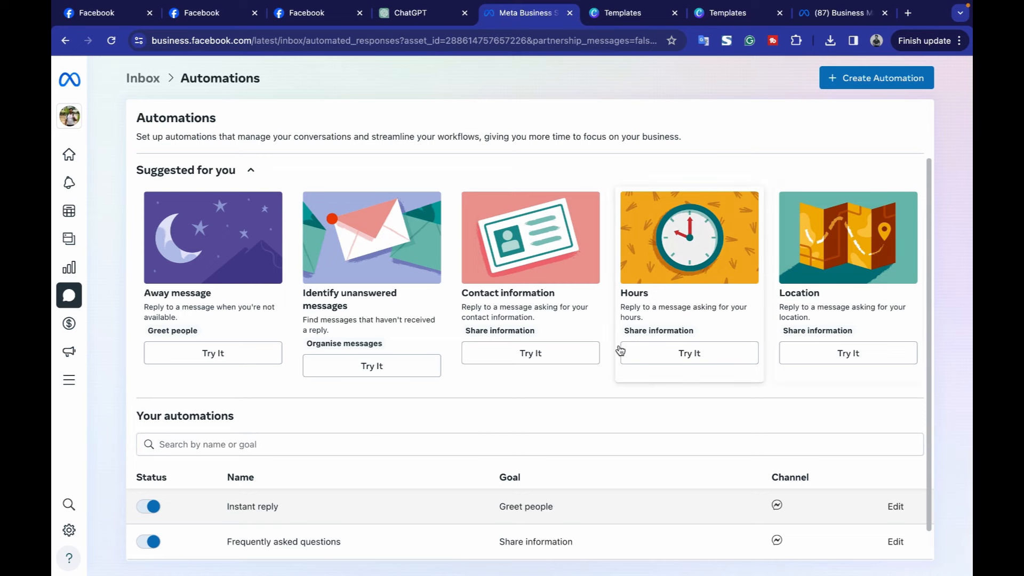
click(532, 355)
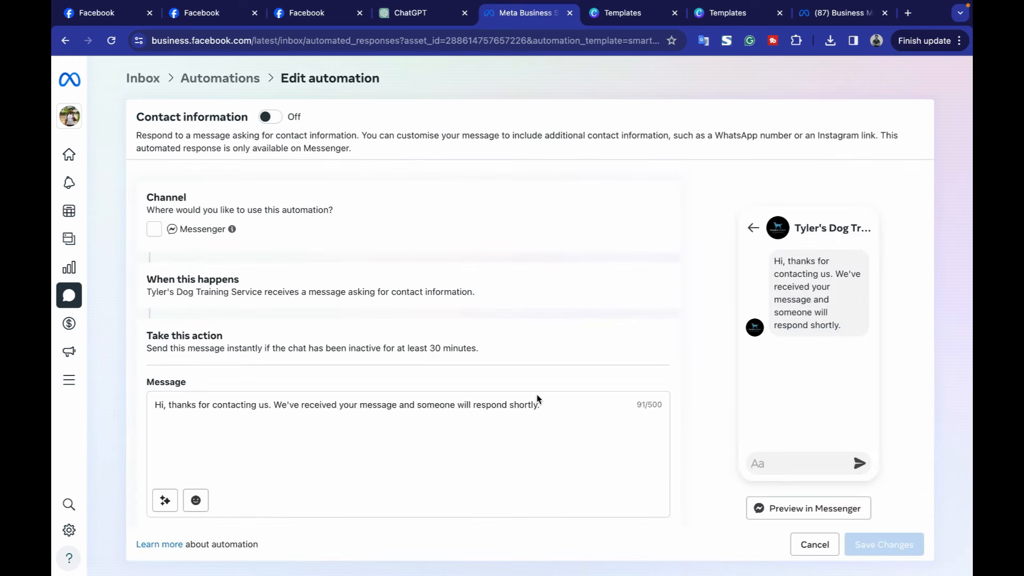
click(151, 241)
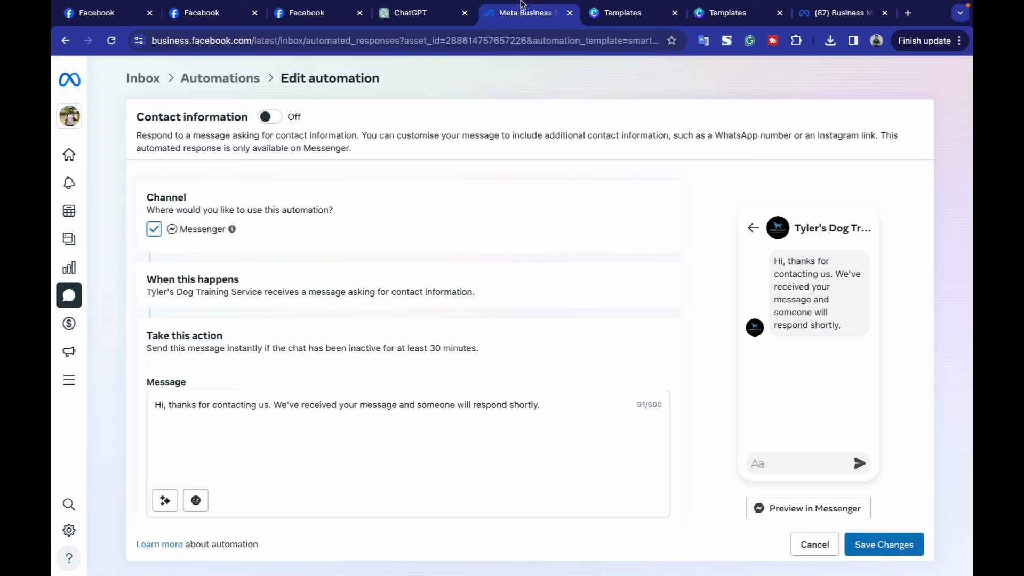
Ask ChatGPT for a contact-information instant reply with e-mail, website and all details, and copy it.
click(413, 15)
click(521, 538)
text(write response for contact information in instant reply)
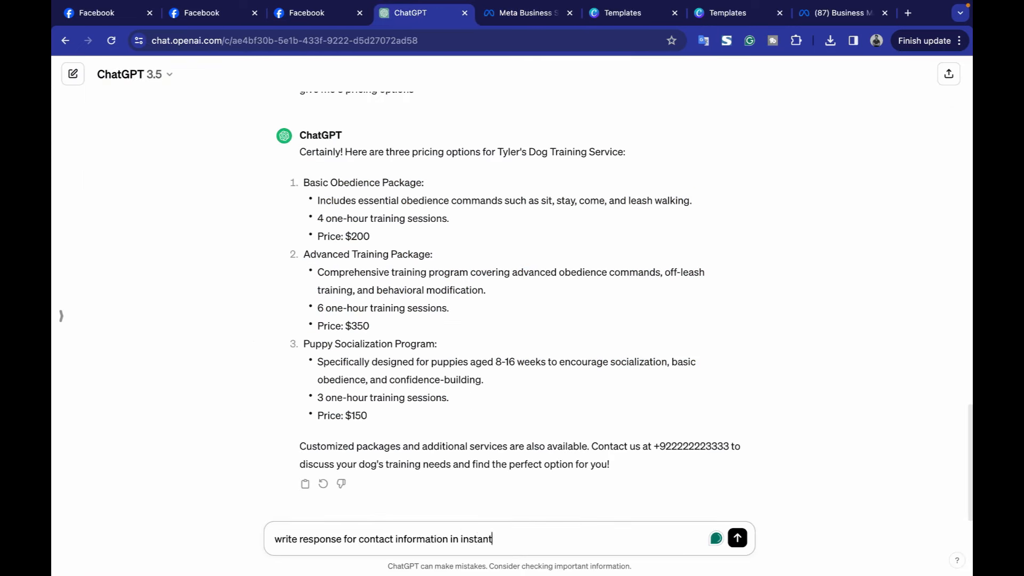
key(Return)
text(mention email, website etc all detgails)
key(Return)
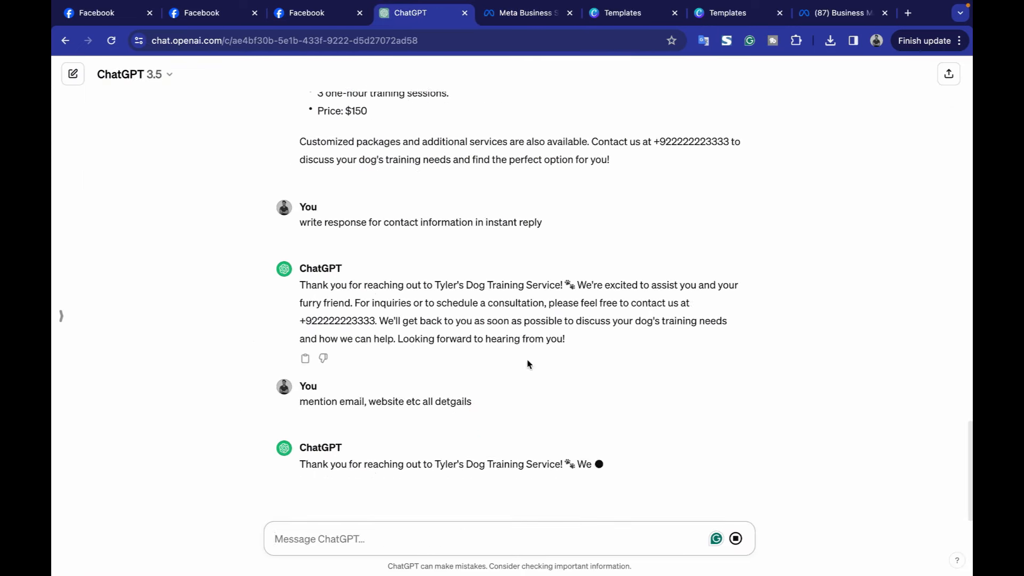
drag(300, 331, 585, 463)
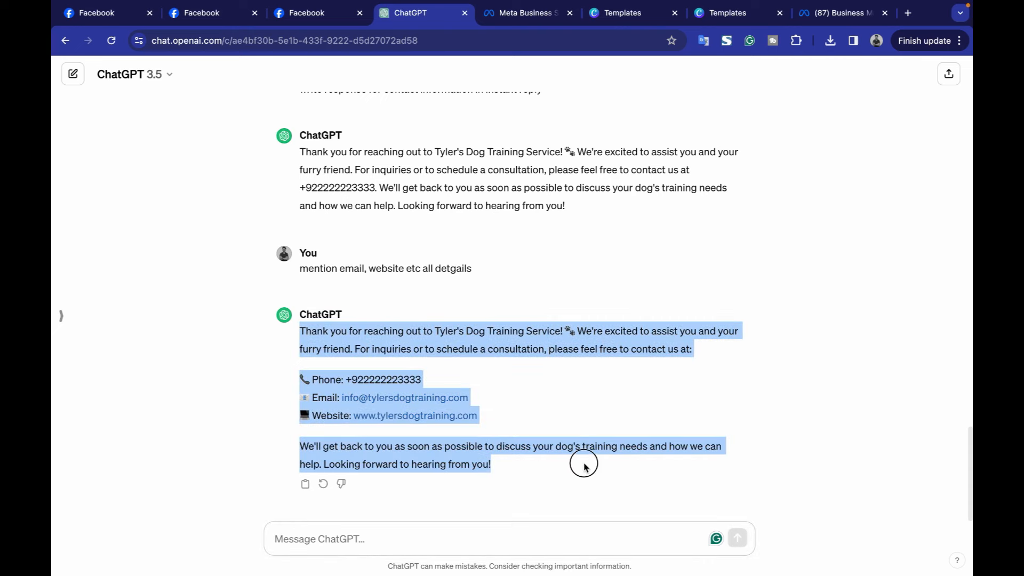
Replace the default message with the contact reply, putting phone, e-mail and website on separate lines.
click(526, 7)
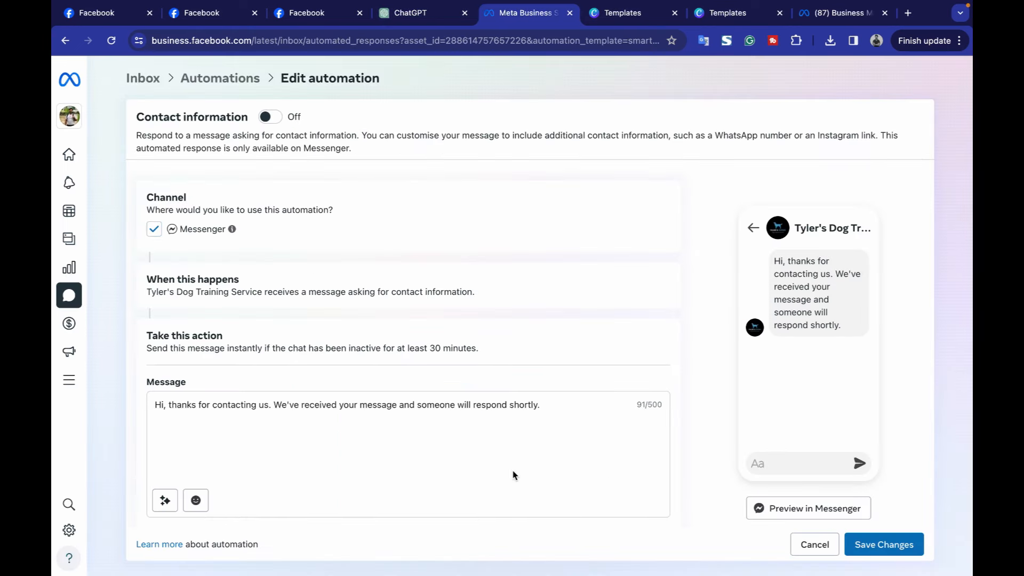
triple_click(528, 407)
key(ctrl+v)
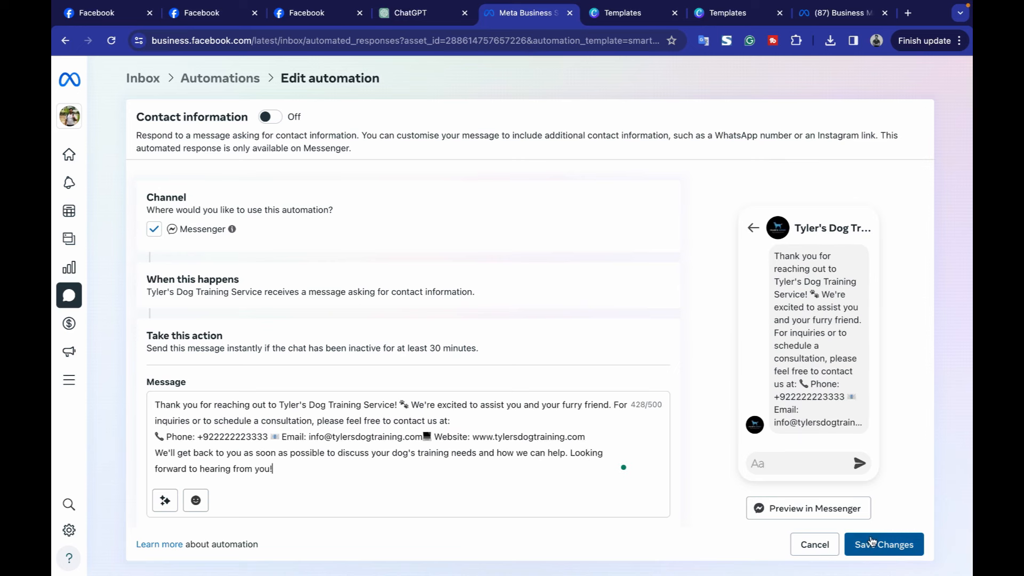
click(266, 436)
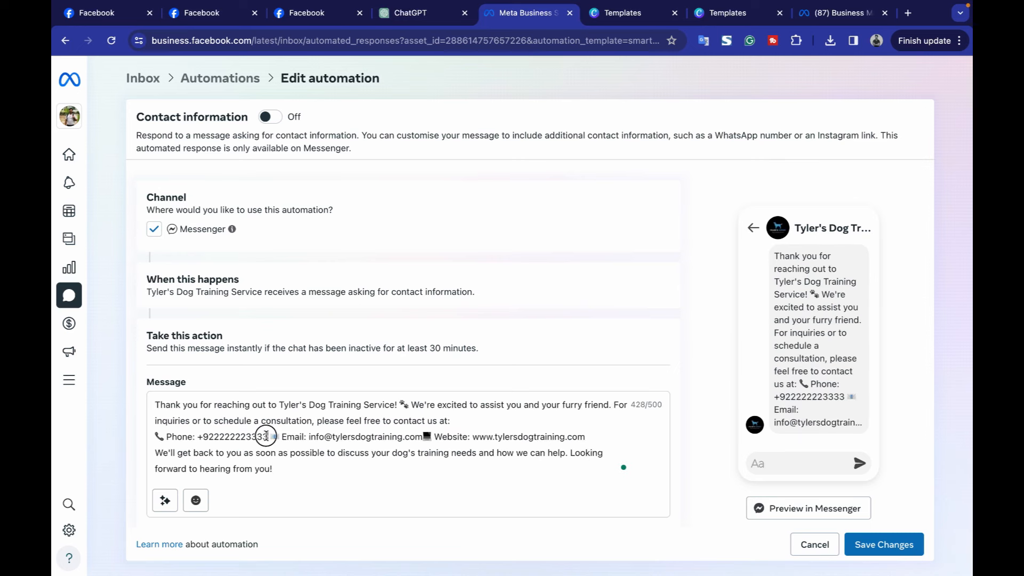
key(Return)
click(307, 451)
key(Return)
click(334, 475)
key(Return)
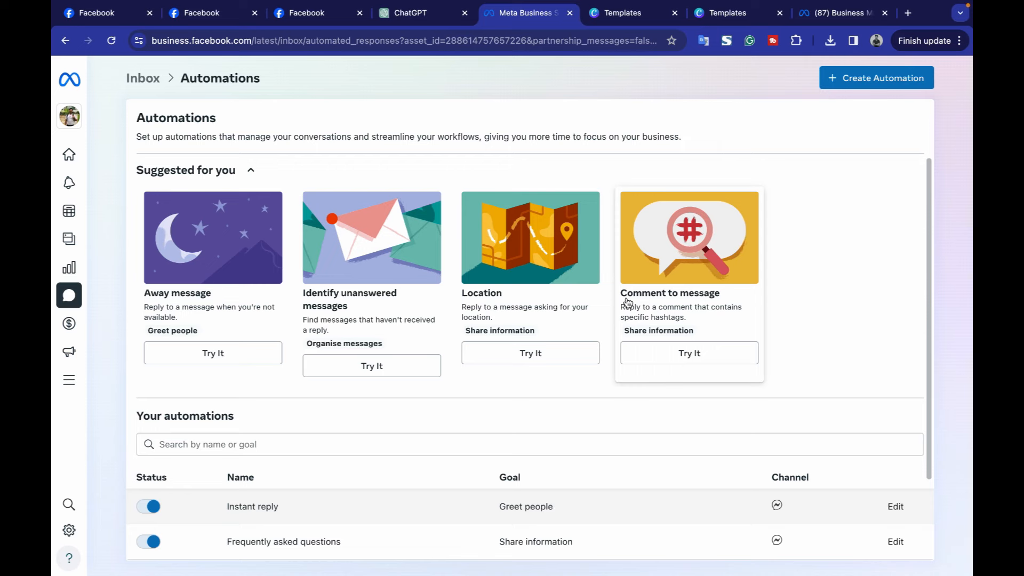
Start the Location automation and replace its message with the ChatGPT-written reply.
scroll(628, 303, down, 2)
scroll(726, 258, up, 2)
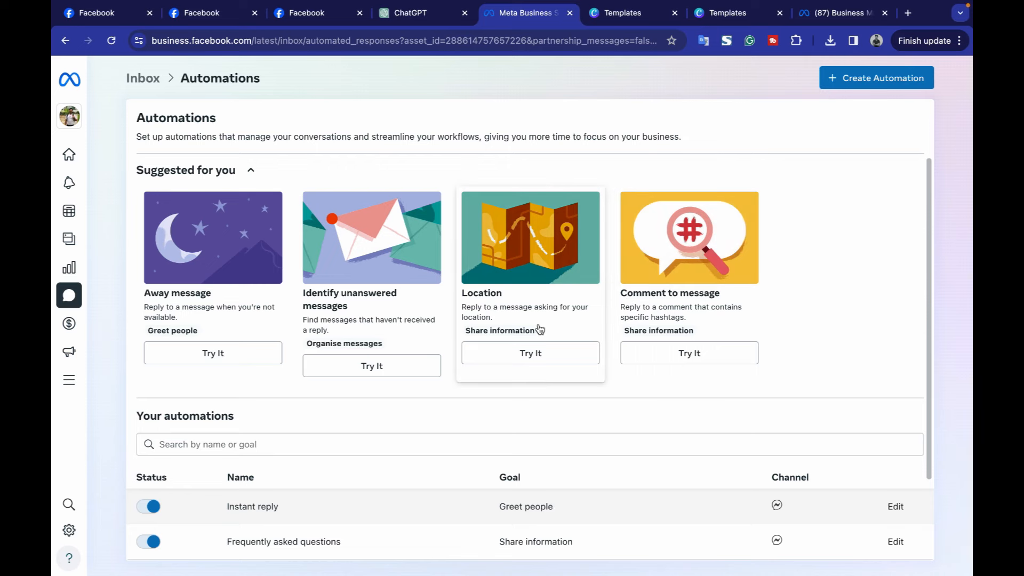
click(542, 359)
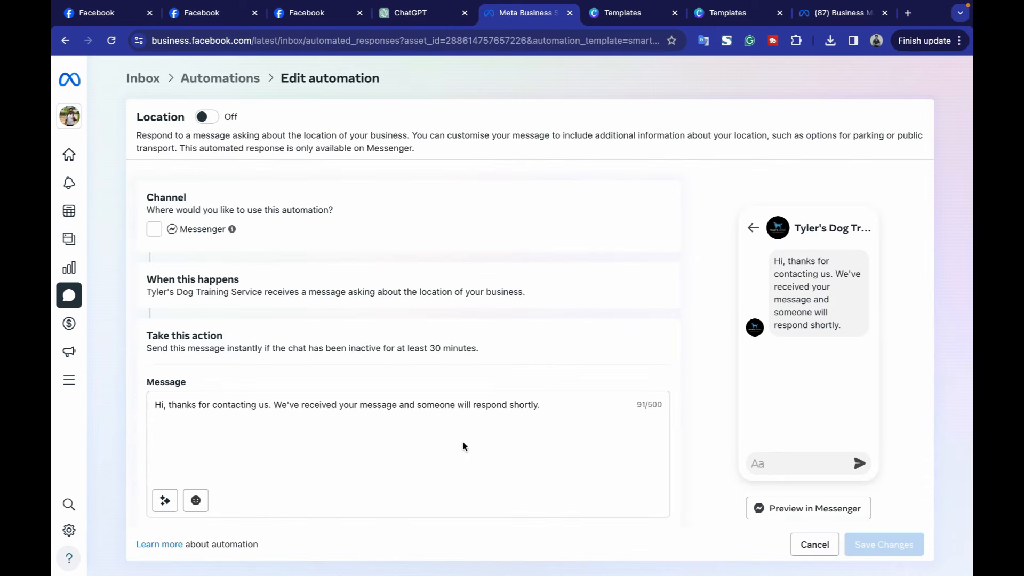
click(406, 16)
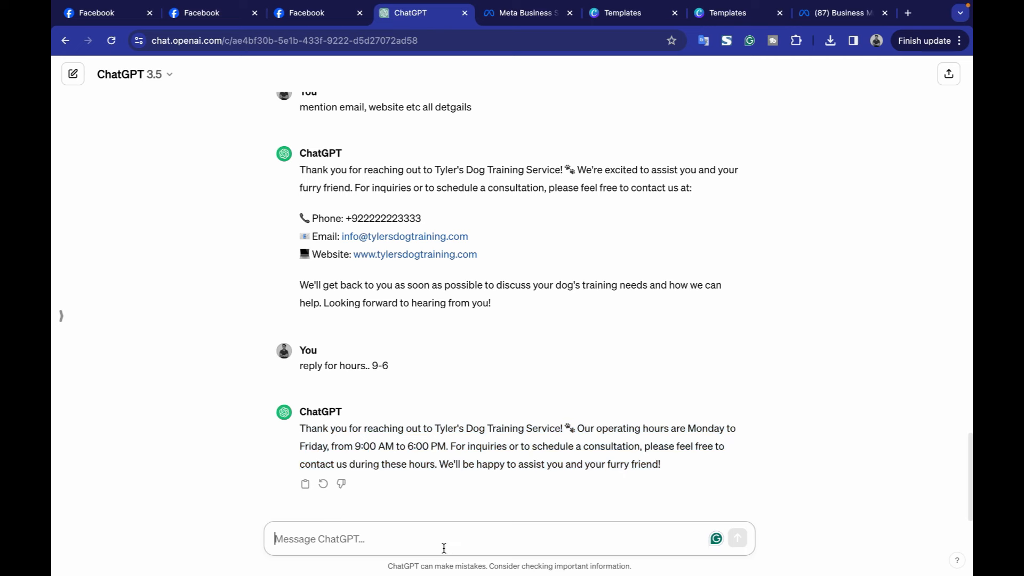
click(516, 14)
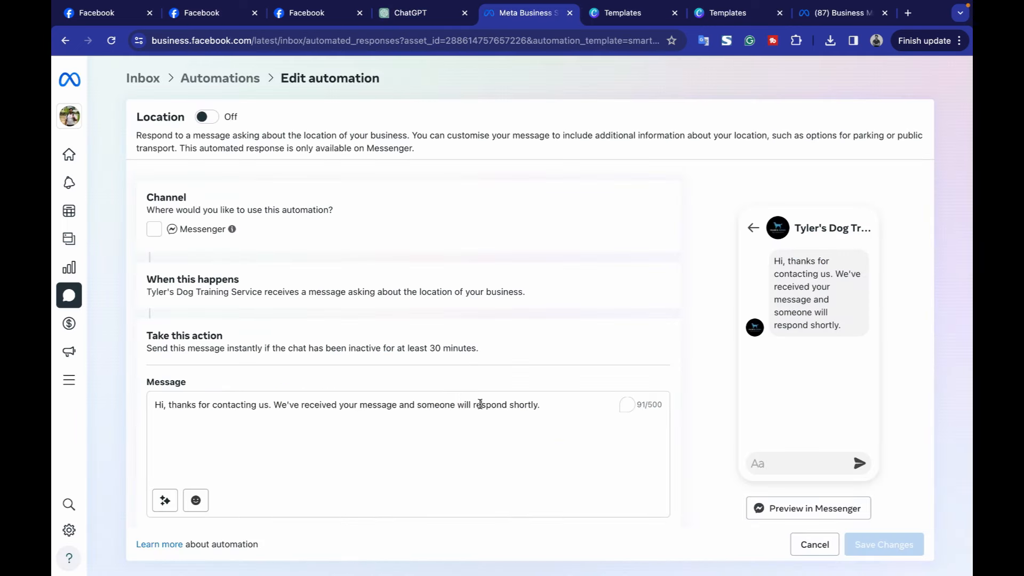
key(ctrl+a)
text(Thank you for reaching out to Tyler's Dog Training Service! 🐾 We're conveniently located at XYZ location. Our operating hours are Monday to Friday, from 9:00 AM to 6:00 PM. For inquiries or to schedule a consultation, please feel free to visit us during these hours. We look forward to welcoming you and your furry friend!)
Save the Location automation and switch it on in the automations list.
click(886, 543)
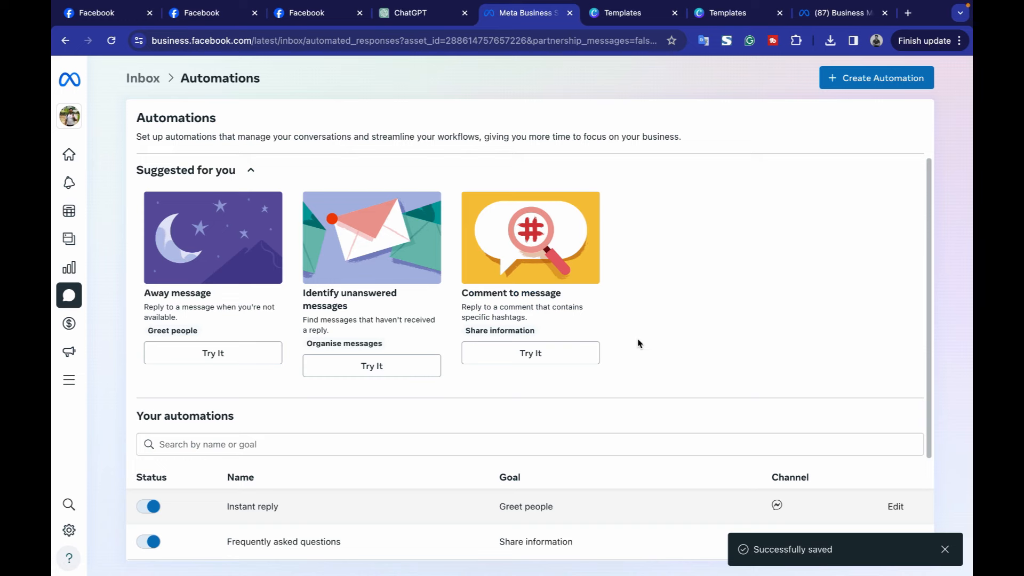
scroll(640, 343, down, 3)
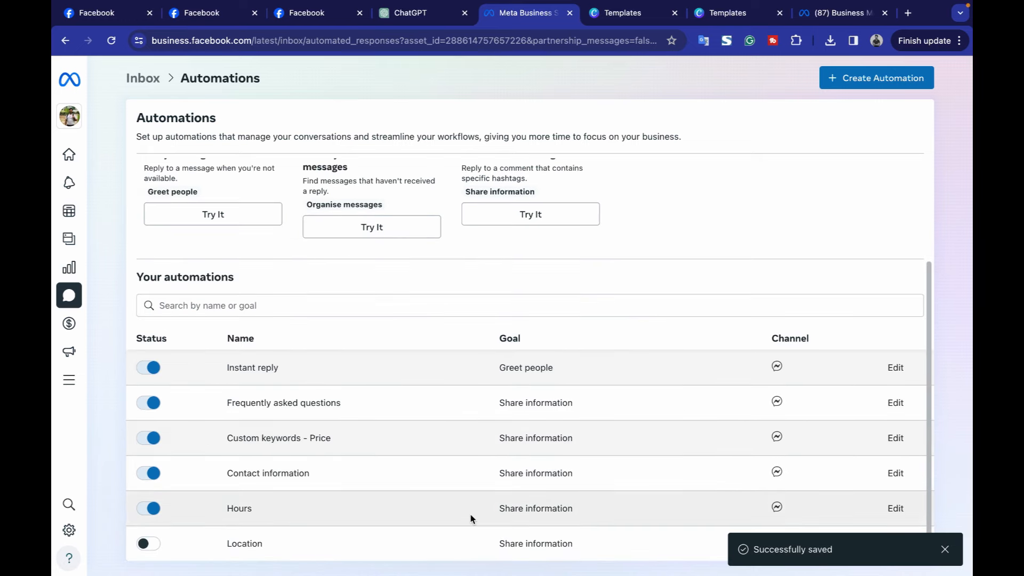
click(148, 543)
Reload the Tyler's Dog Training Service page and open a Messenger chat with it.
scroll(601, 254, up, 3)
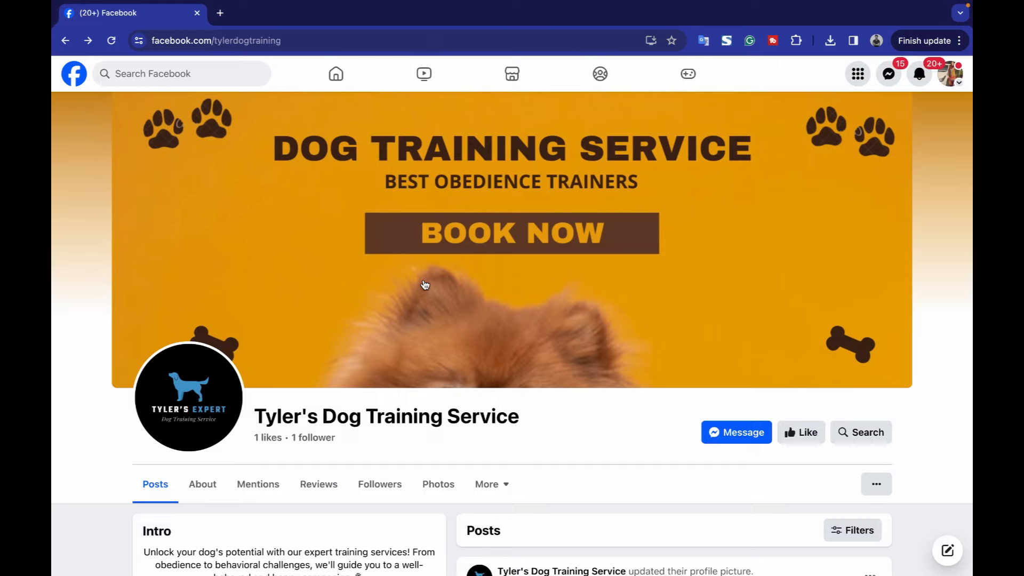
scroll(425, 285, up, 1)
key(super+r)
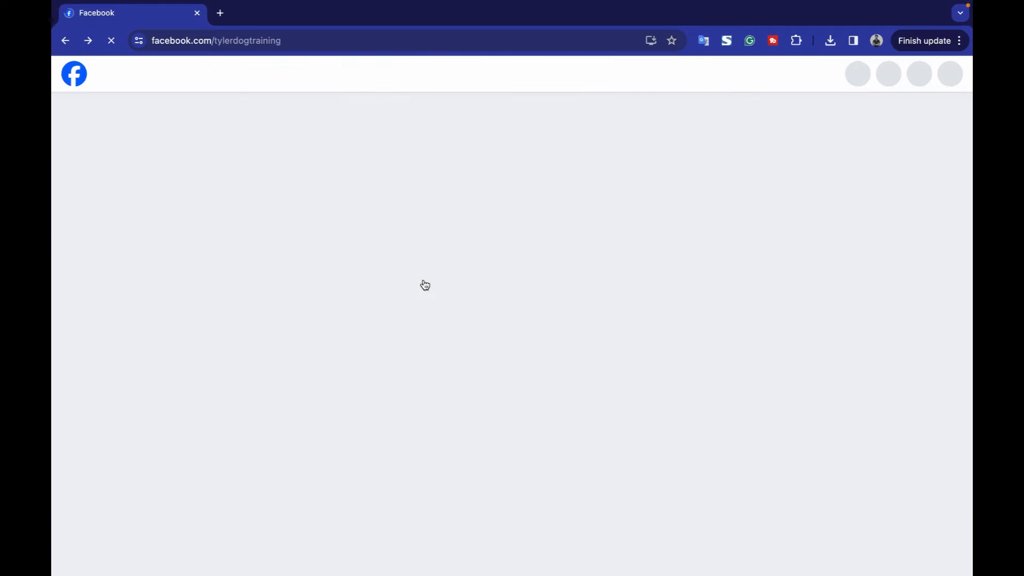
scroll(628, 300, down, 3)
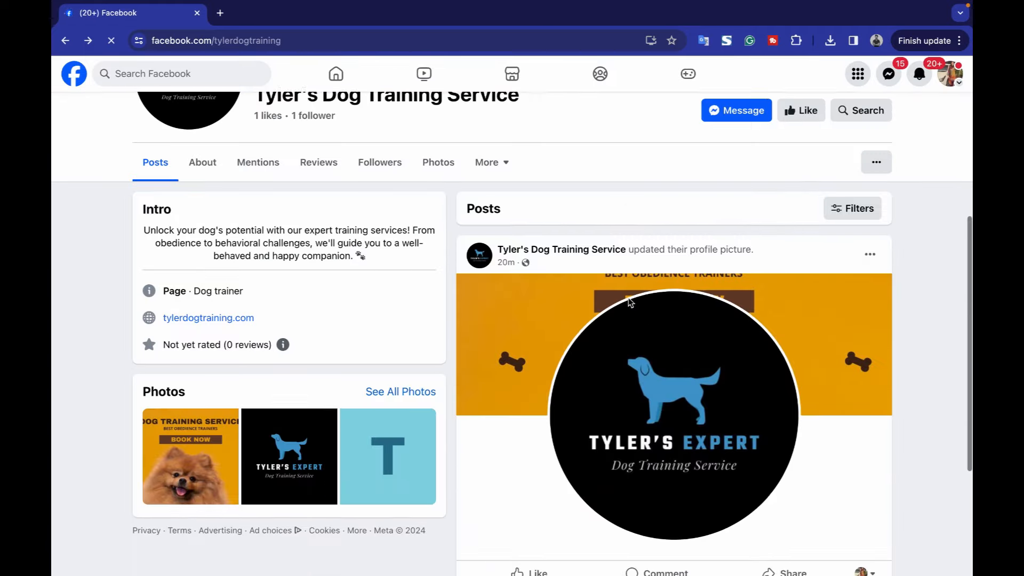
scroll(630, 303, up, 7)
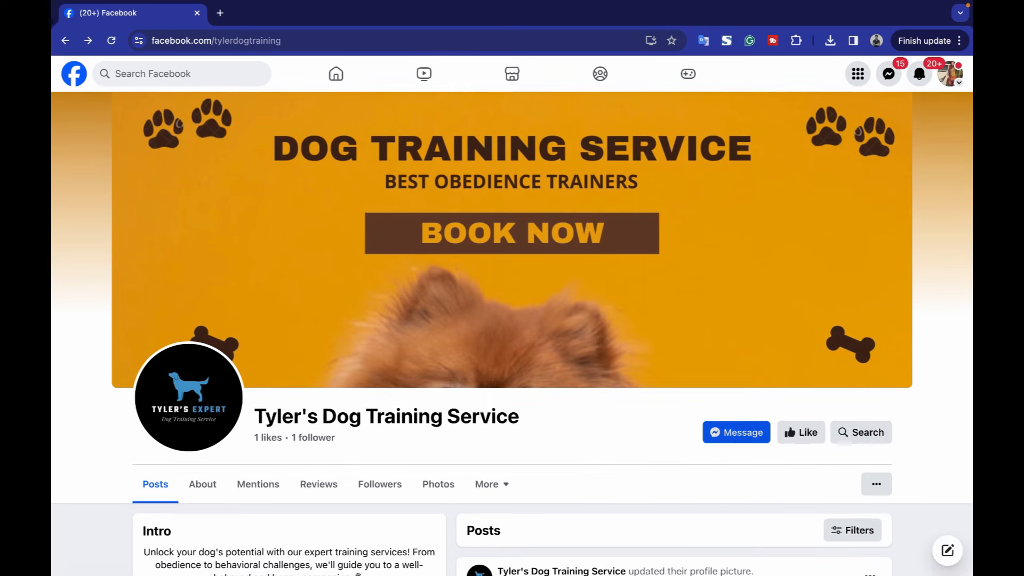
click(713, 432)
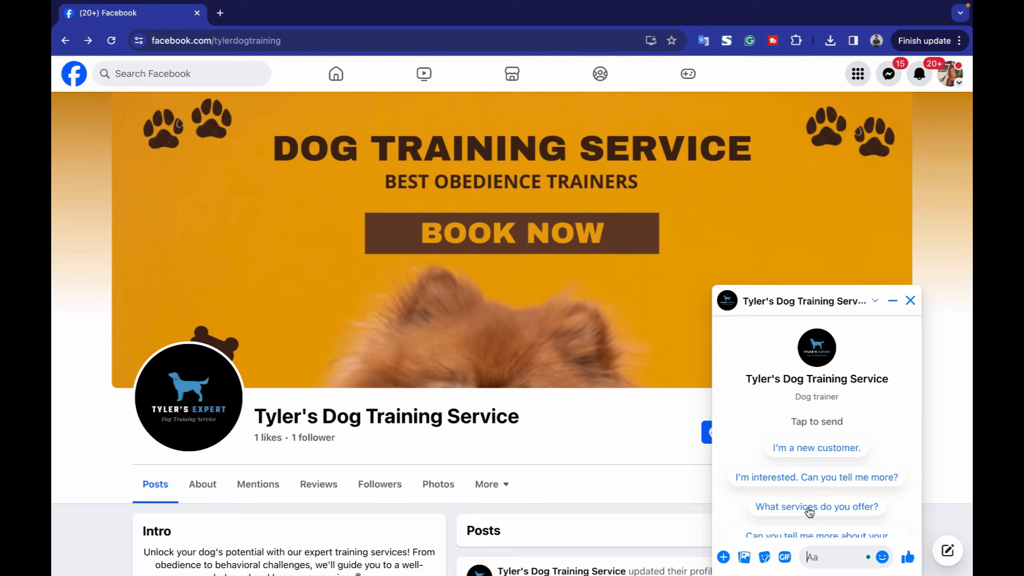
Send the 'What services do you offer?' quick reply, then send 'price' in the chat.
scroll(809, 512, down, 1)
click(810, 467)
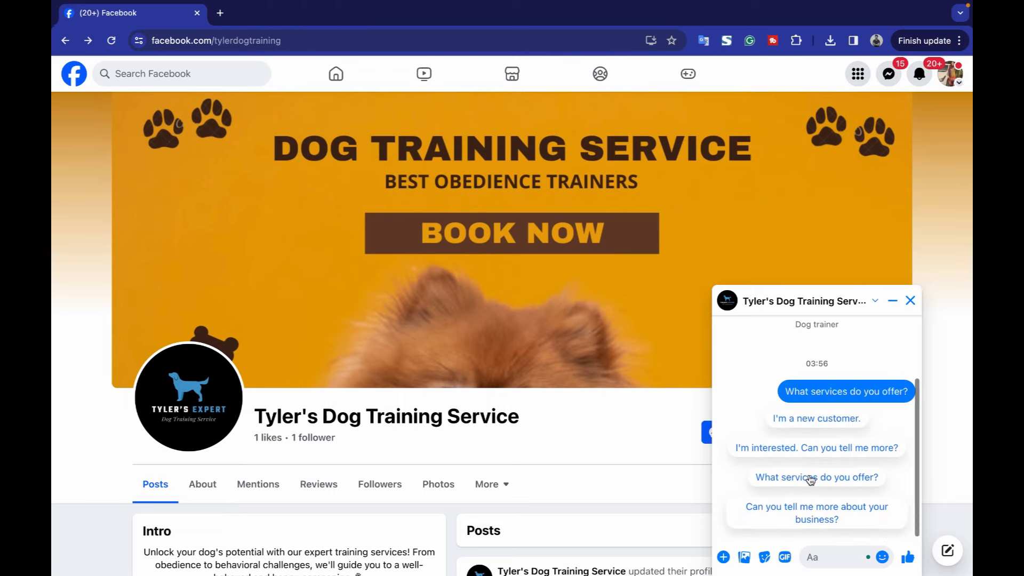
scroll(810, 479, down, 3)
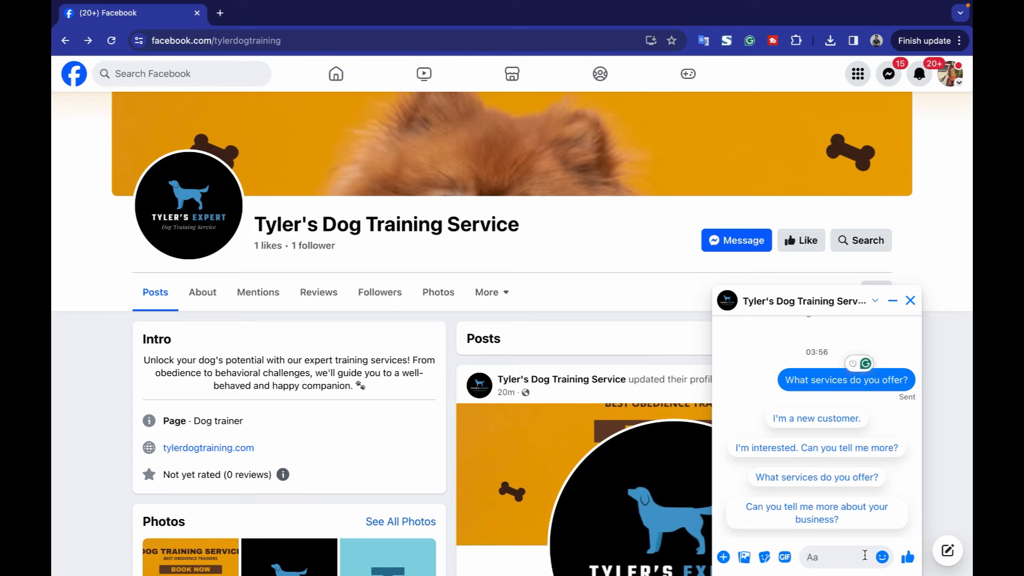
click(864, 555)
text(price)
key(Return)
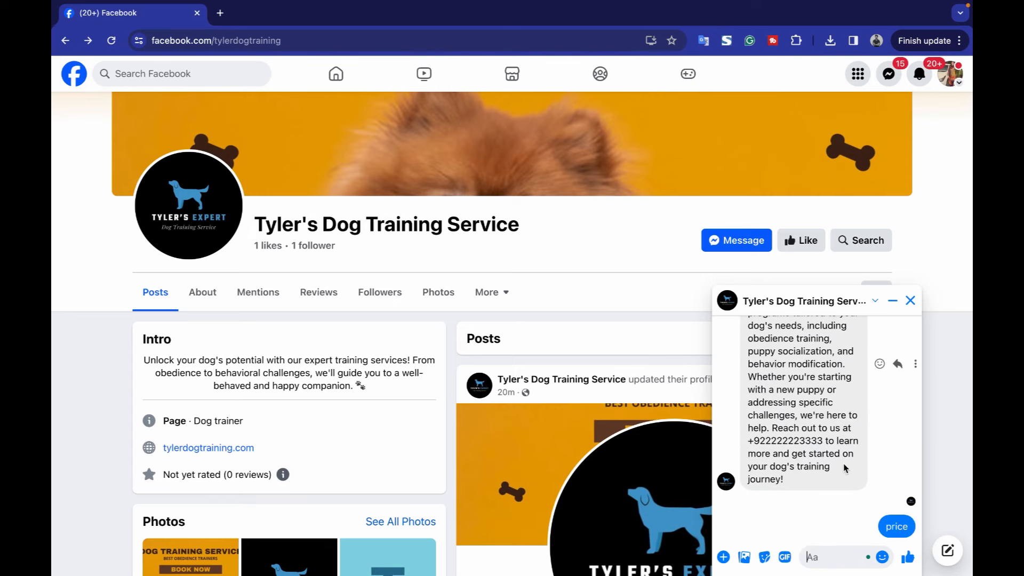
Scroll through the chat to review the services answer and the three package-price replies.
scroll(844, 467, up, 3)
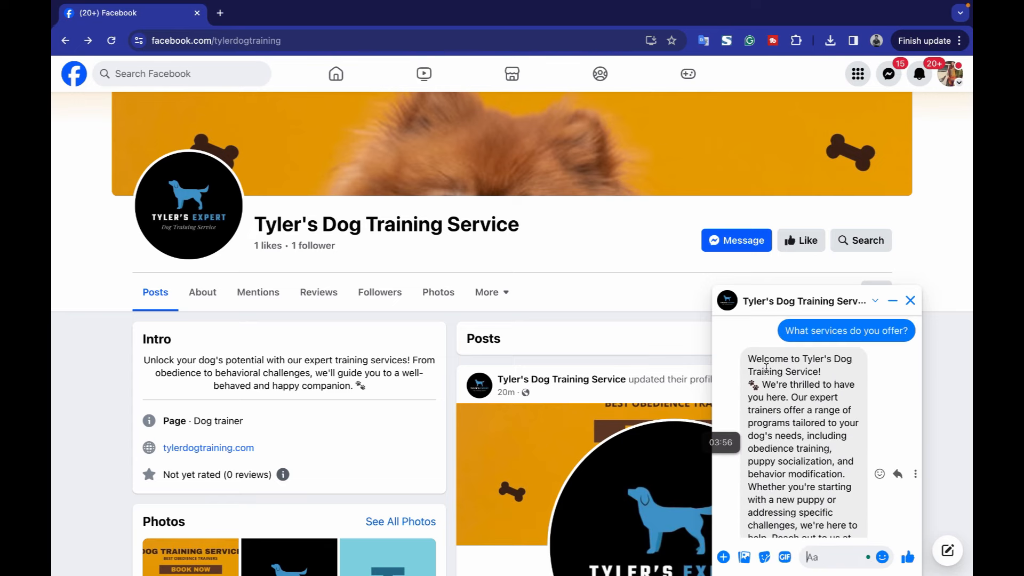
drag(790, 405, 778, 424)
scroll(803, 427, down, 5)
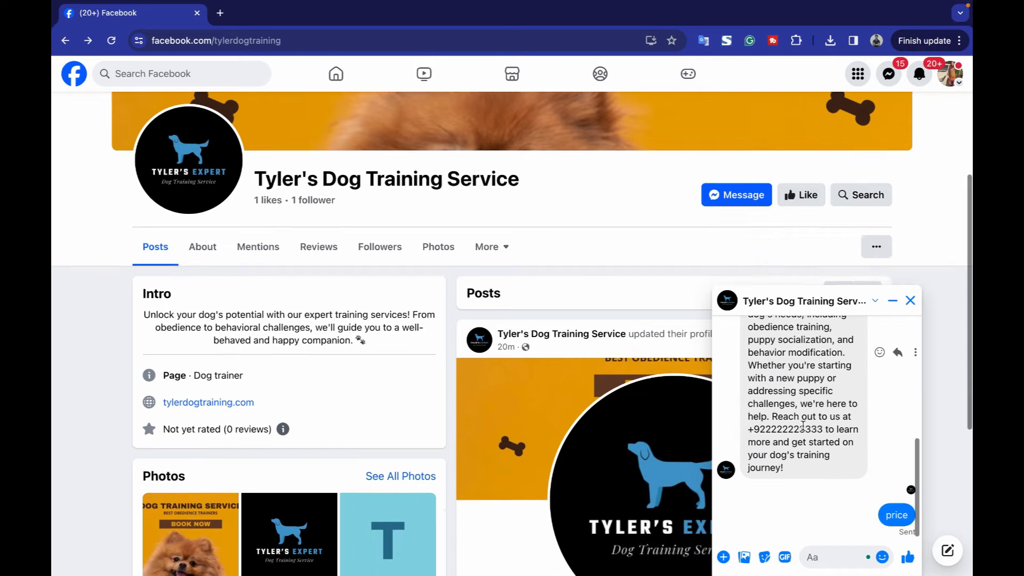
scroll(803, 427, down, 3)
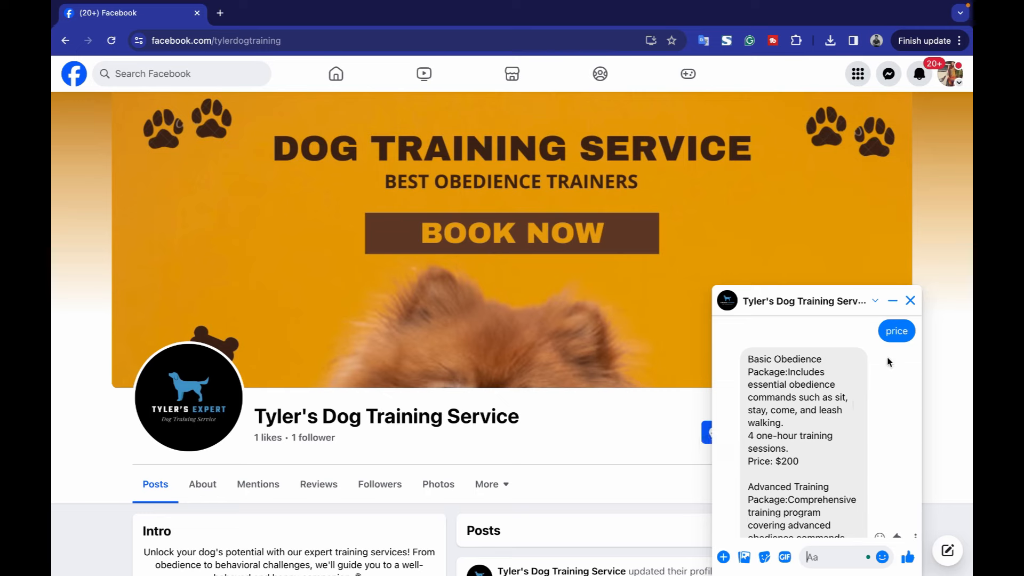
scroll(879, 424, down, 5)
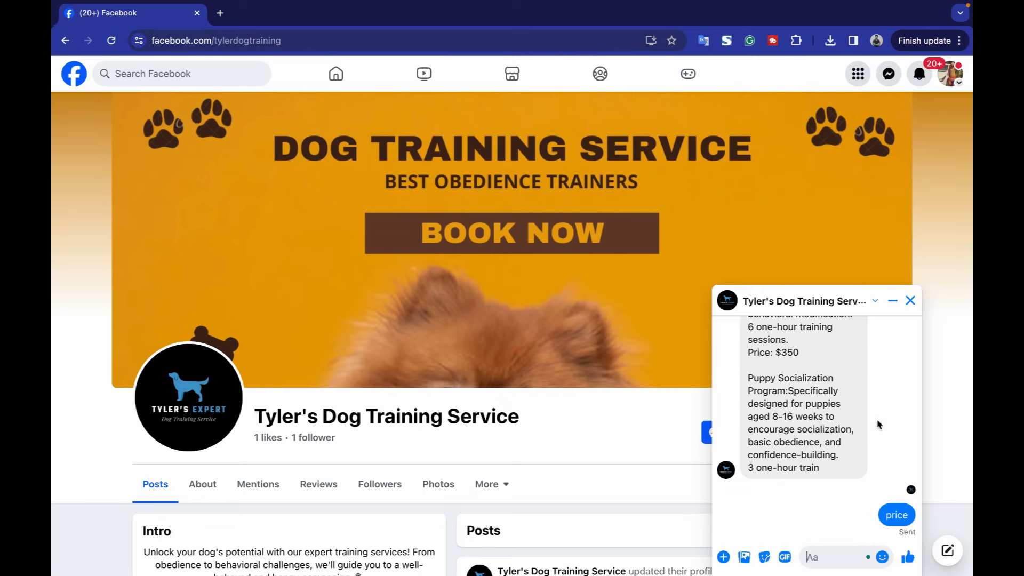
scroll(880, 424, up, 3)
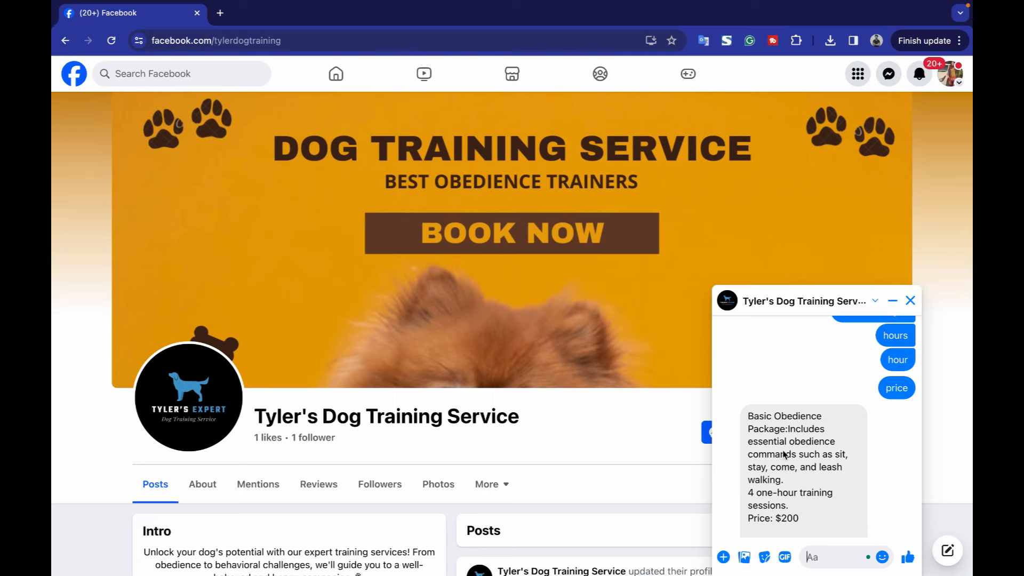
drag(752, 417, 792, 437)
scroll(795, 445, down, 8)
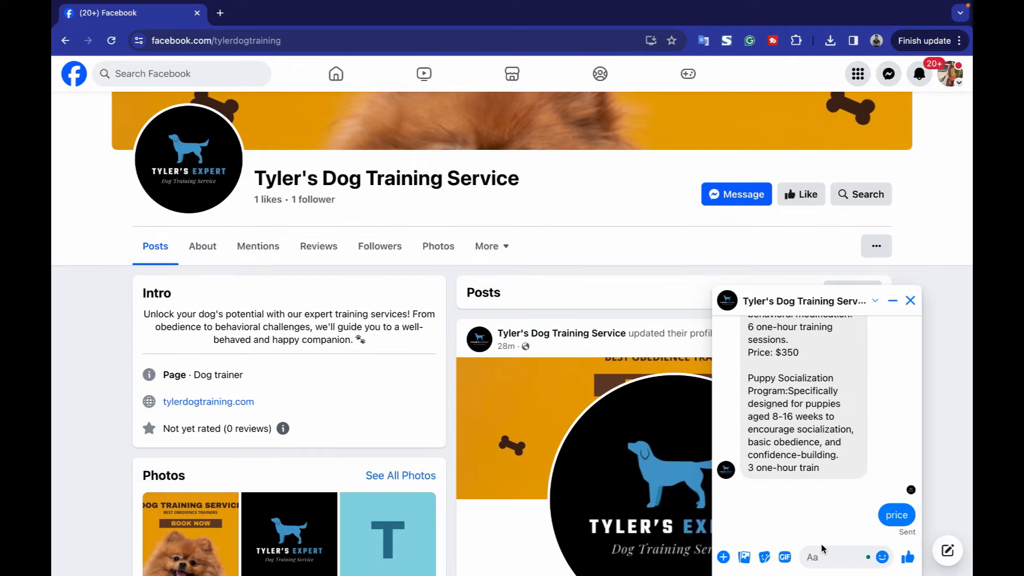
scroll(812, 447, up, 10)
scroll(813, 447, up, 3)
scroll(814, 449, down, 15)
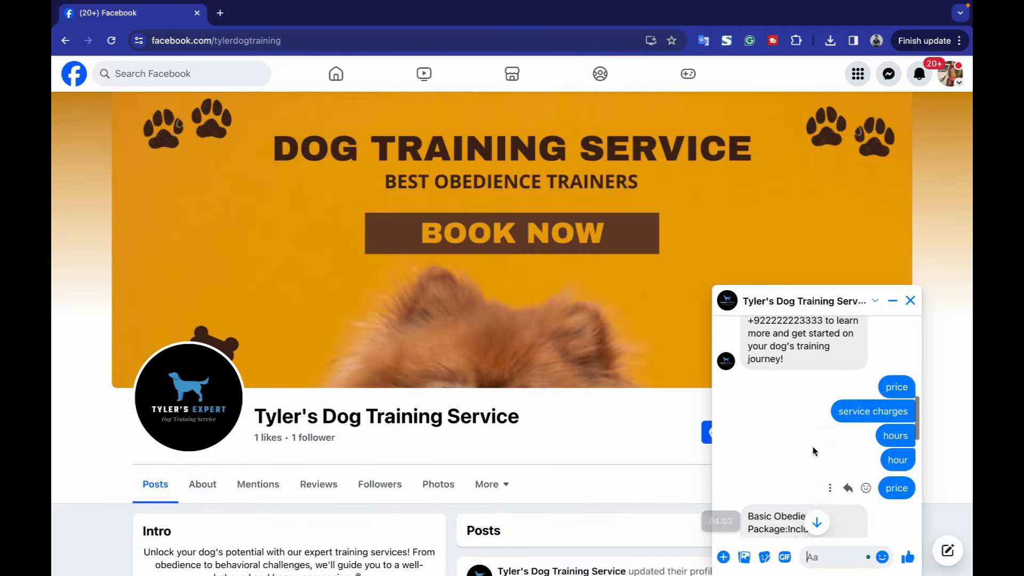
scroll(829, 478, down, 5)
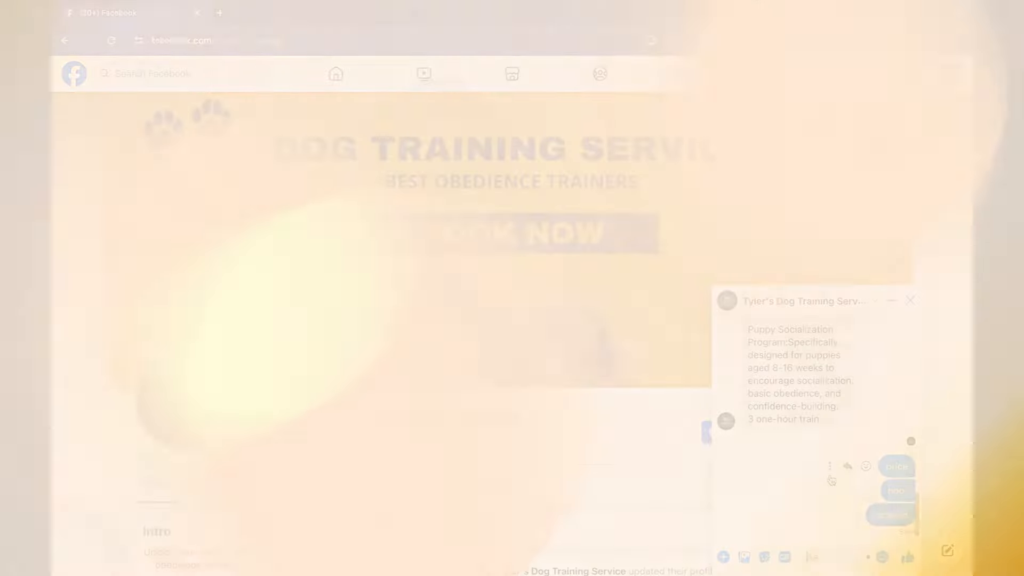